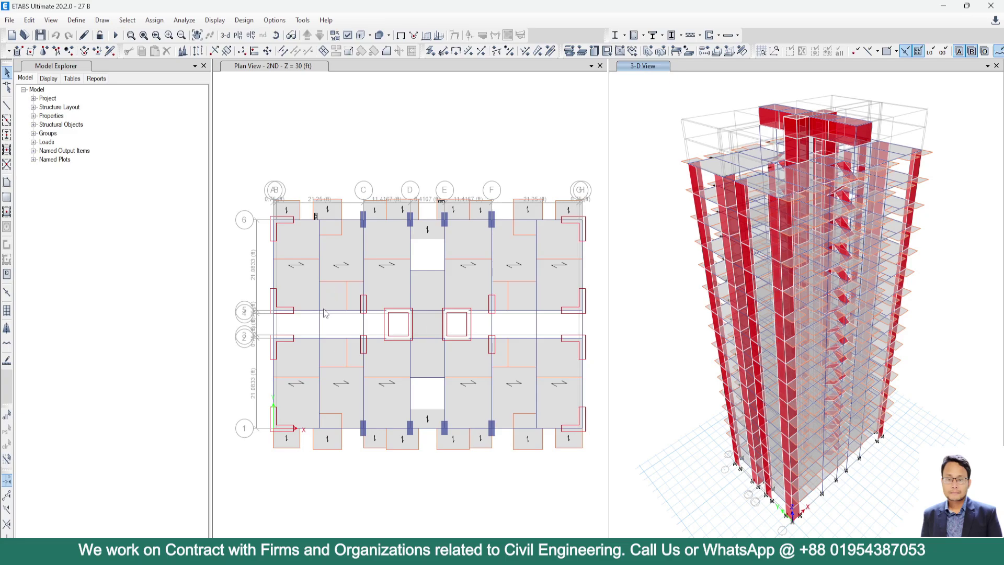
Inspect the moment of inertia stiffness modifier of beam section B1.
click(77, 20)
mouse_move(116, 55)
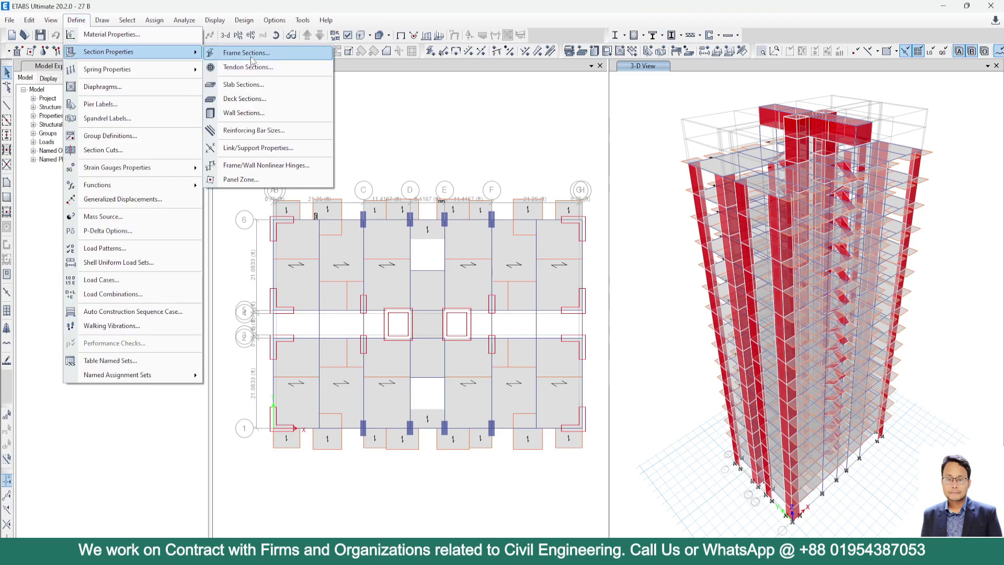
click(246, 53)
click(596, 230)
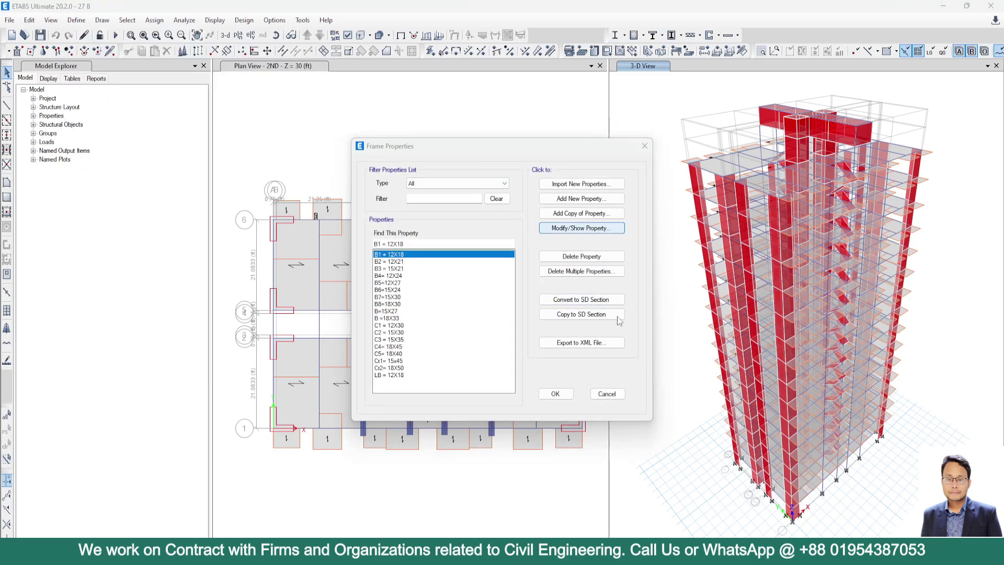
click(630, 287)
click(545, 262)
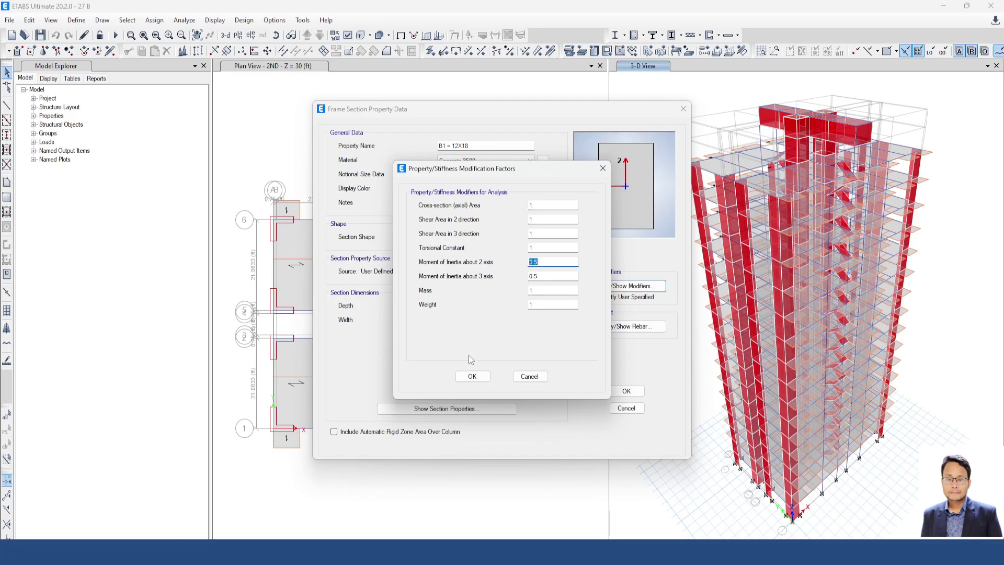
click(472, 376)
click(642, 393)
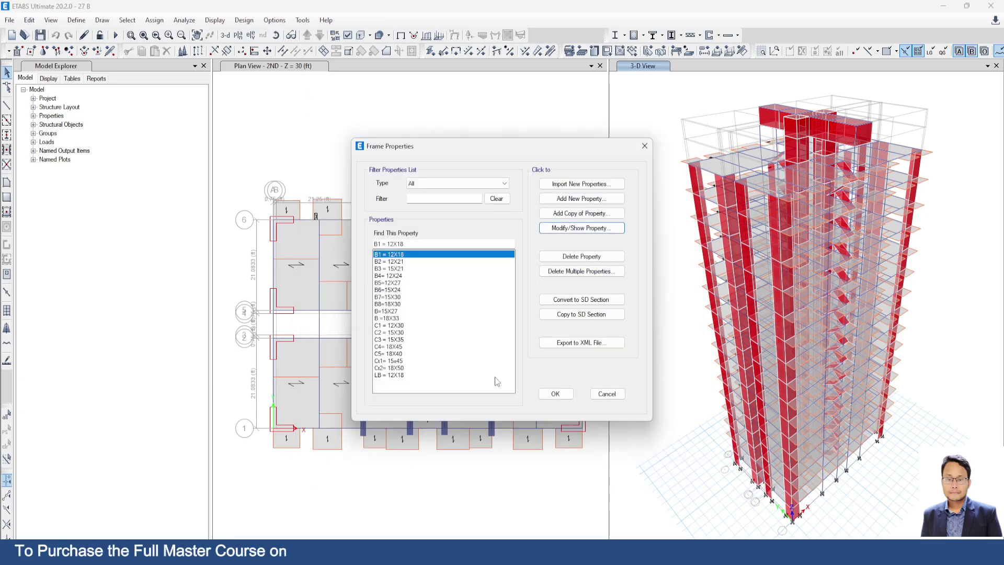
Check the moment of inertia modifier of column section C4= 18X45.
click(409, 347)
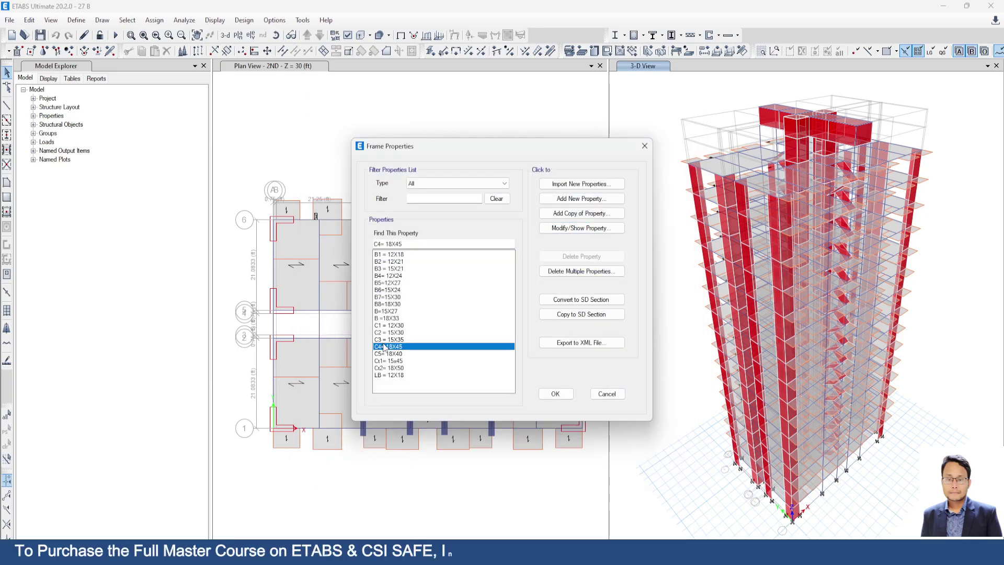
click(601, 230)
click(630, 287)
double_click(548, 264)
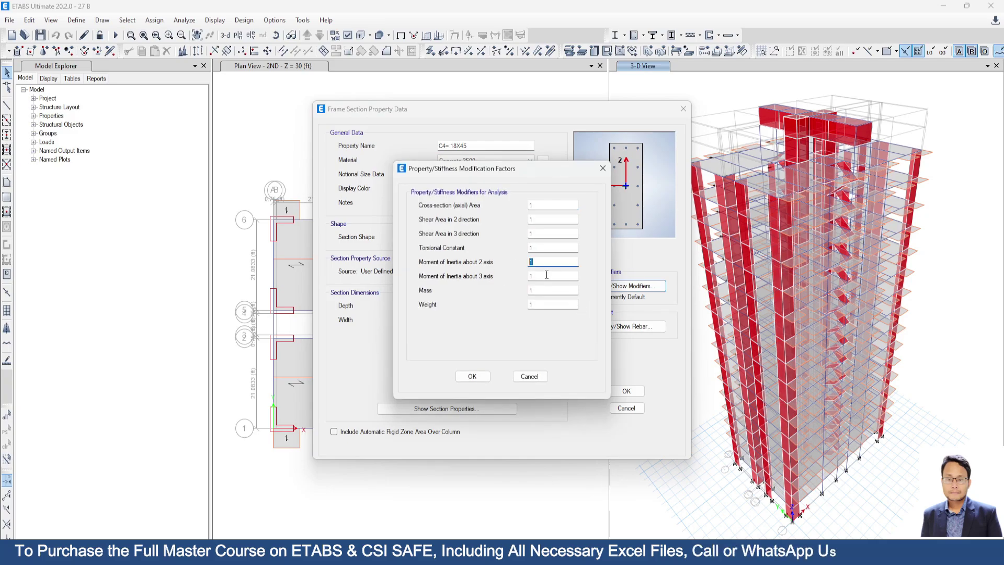
click(472, 376)
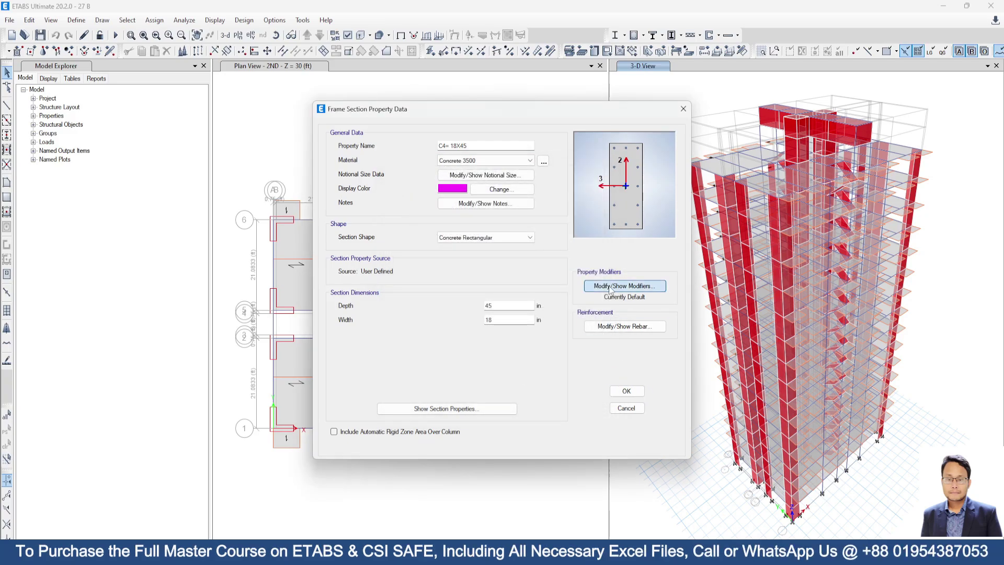
click(633, 286)
click(472, 377)
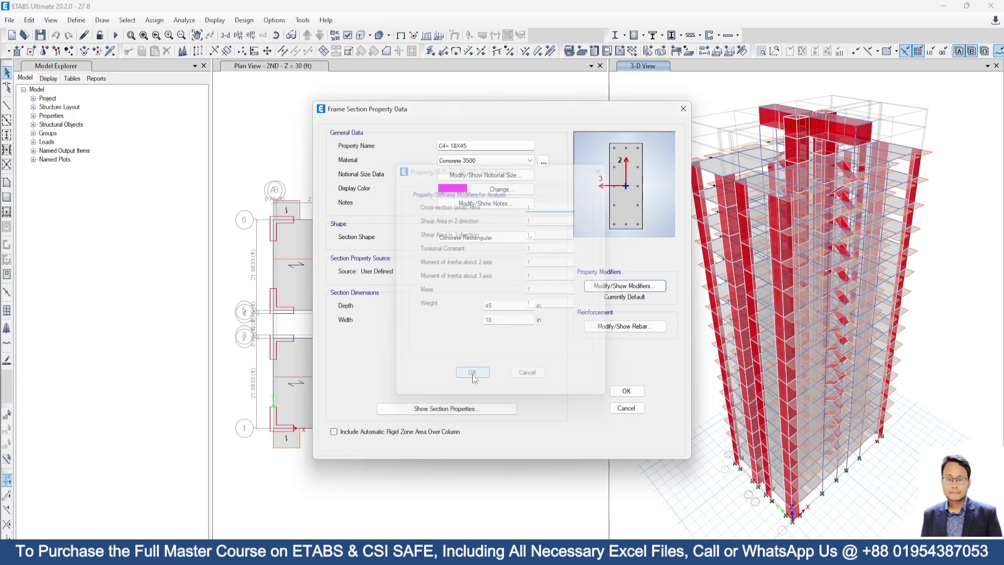
click(626, 392)
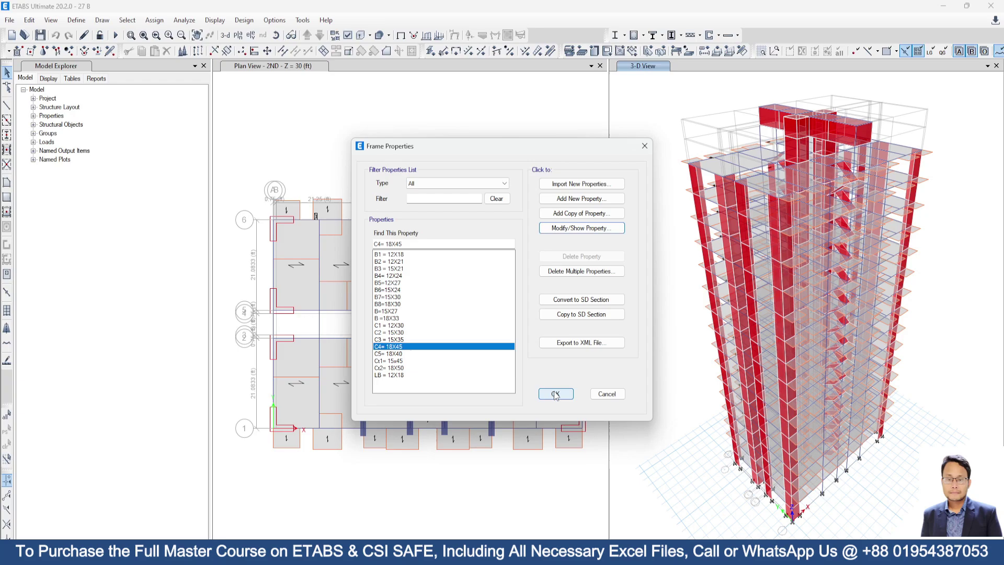
click(555, 393)
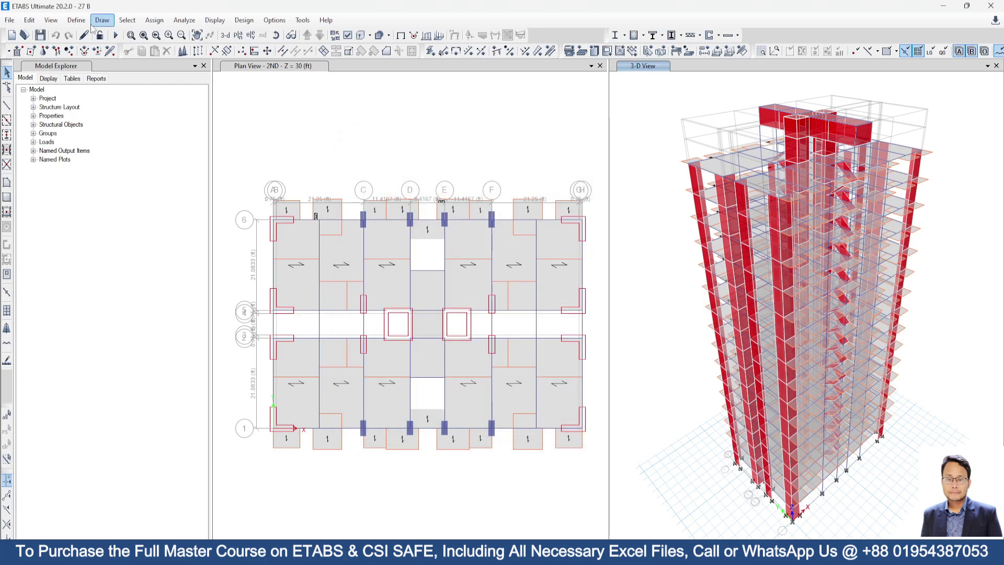
Preview a new wall property's stiffness modifiers, then discard the new wall.
click(102, 20)
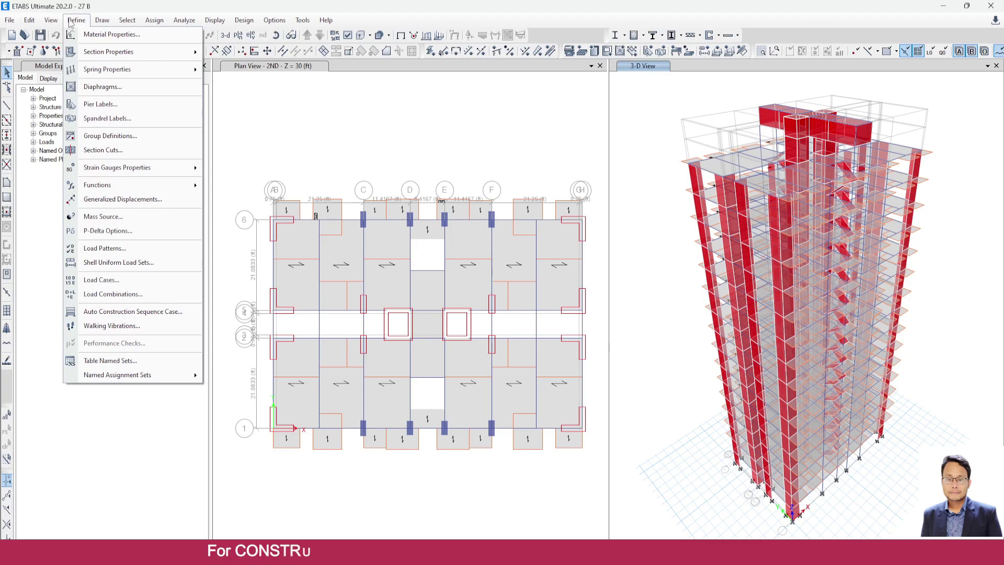
click(75, 21)
click(71, 22)
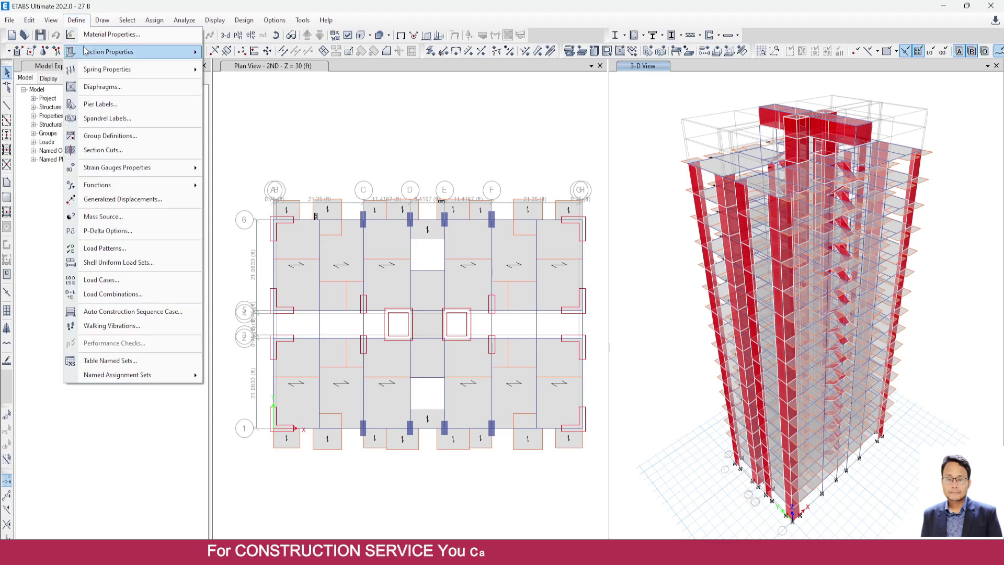
mouse_move(130, 52)
click(263, 112)
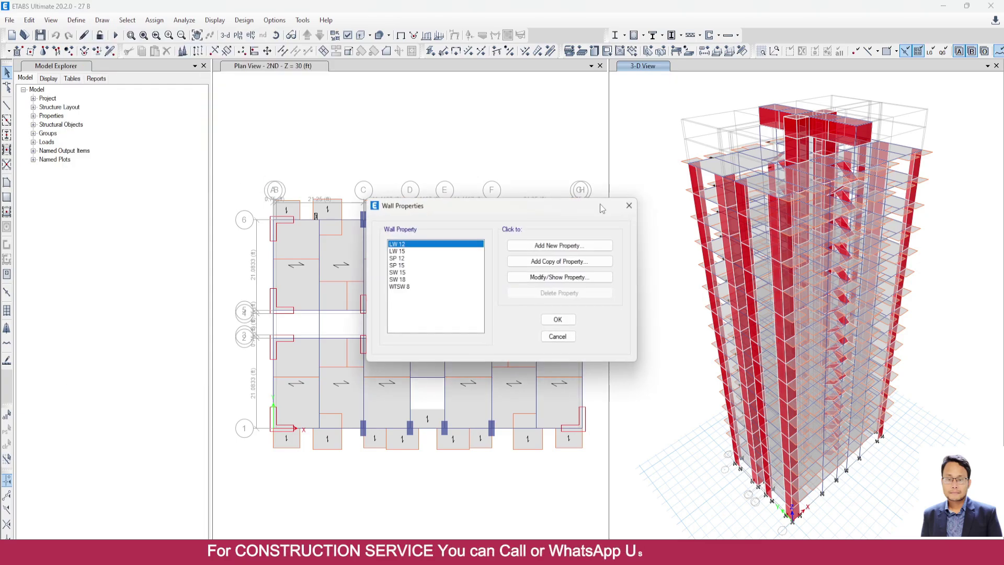
click(539, 244)
click(538, 269)
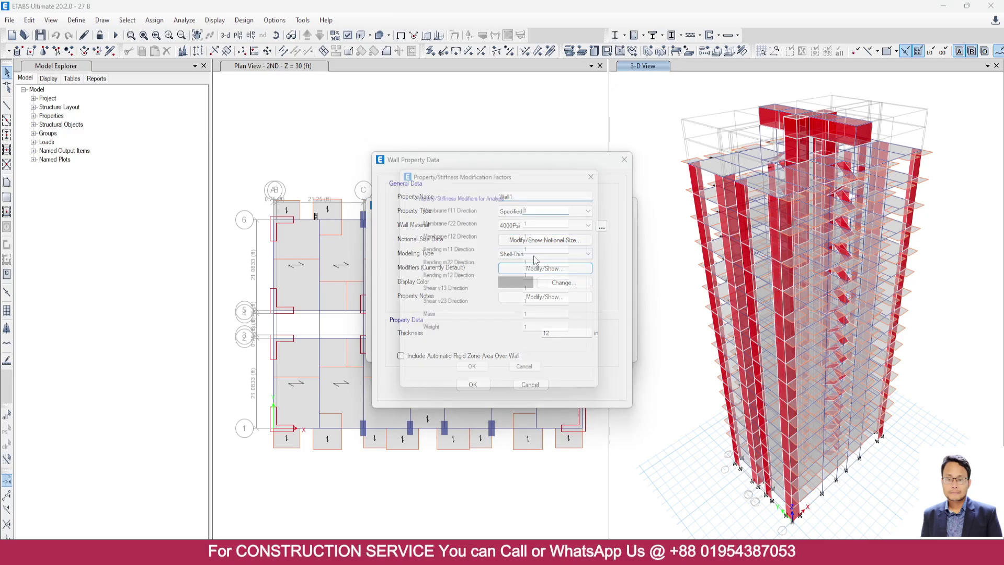
click(473, 375)
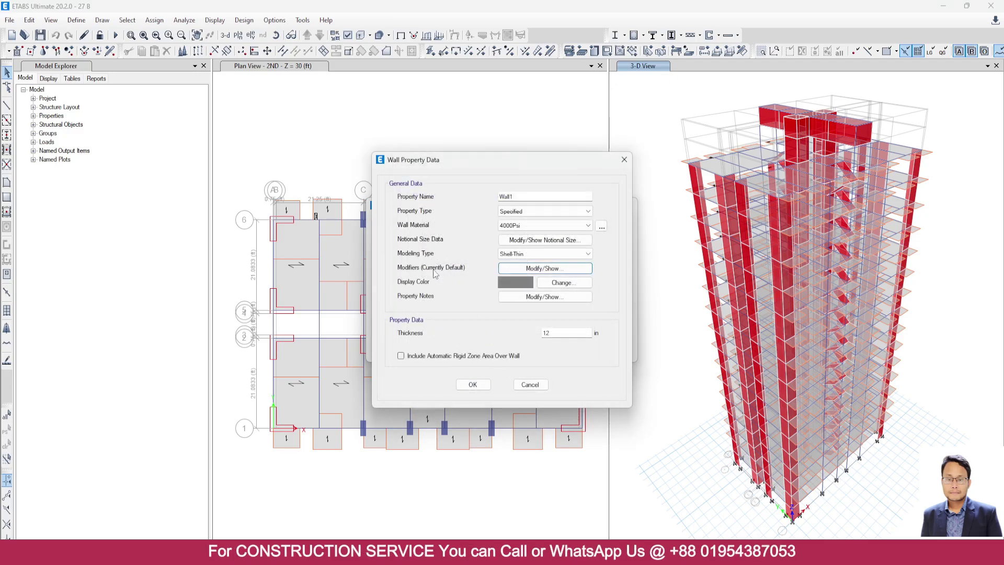
click(529, 384)
Review the stiffness modifiers of wall section SP 12.
click(398, 258)
click(550, 277)
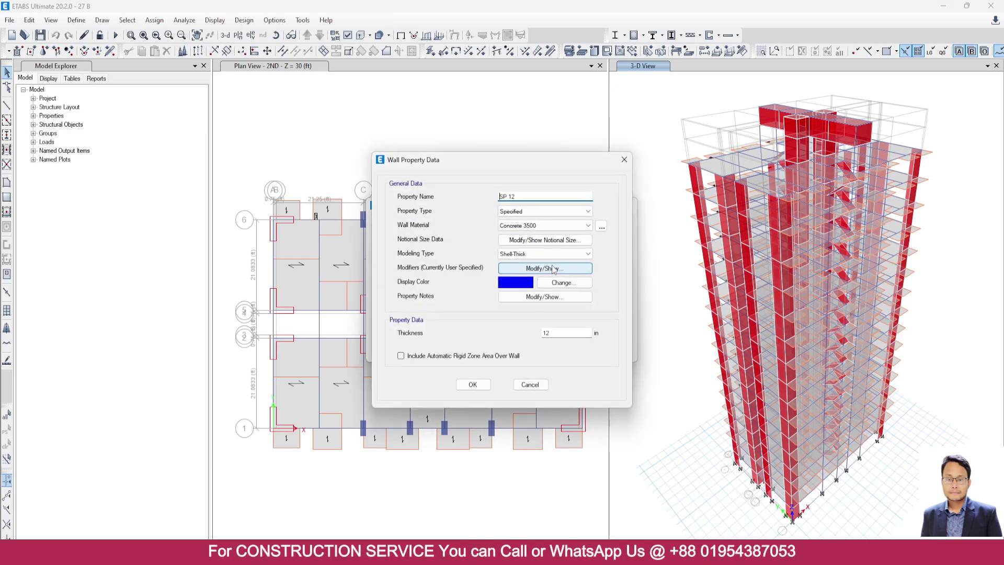
click(544, 268)
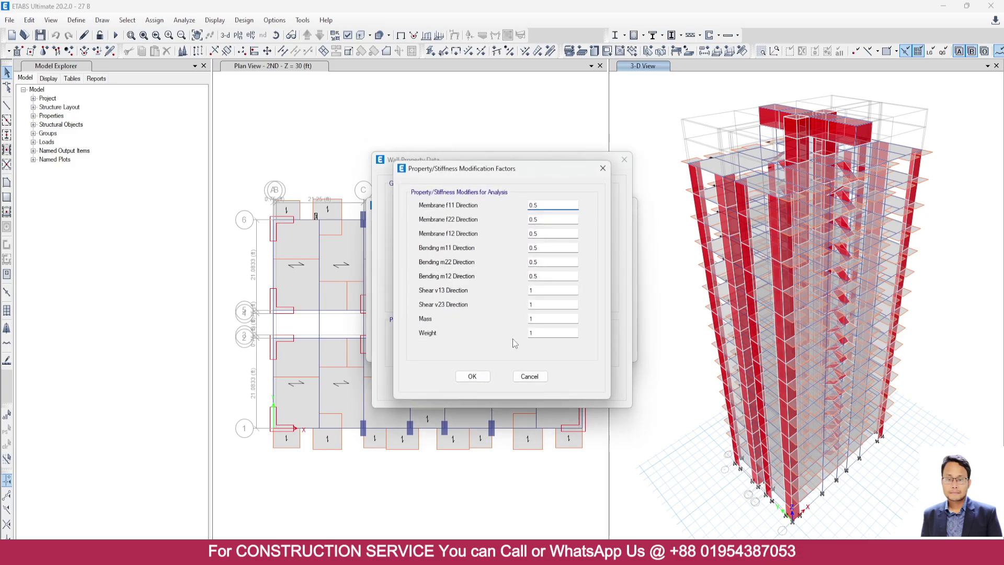
click(474, 375)
click(472, 385)
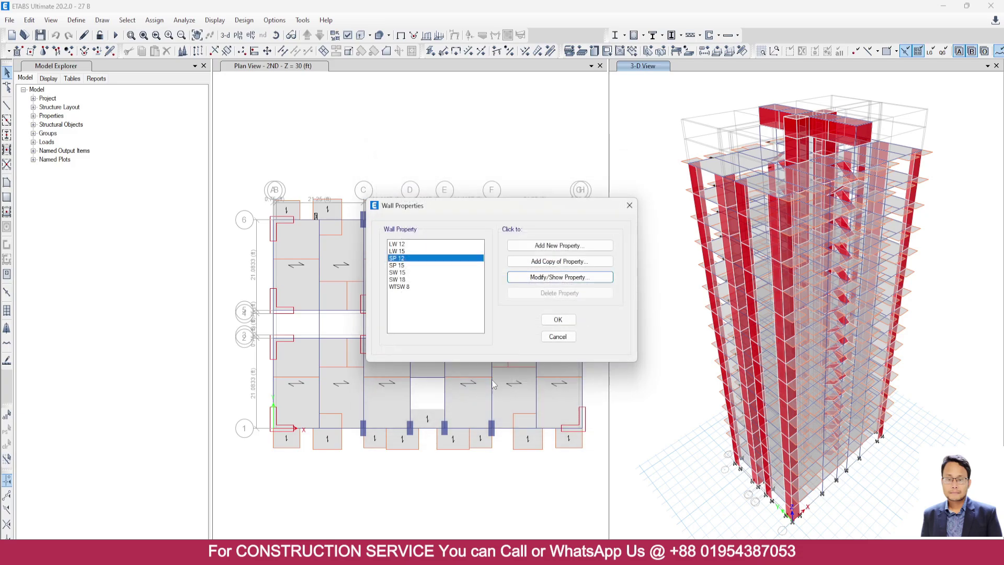
click(556, 318)
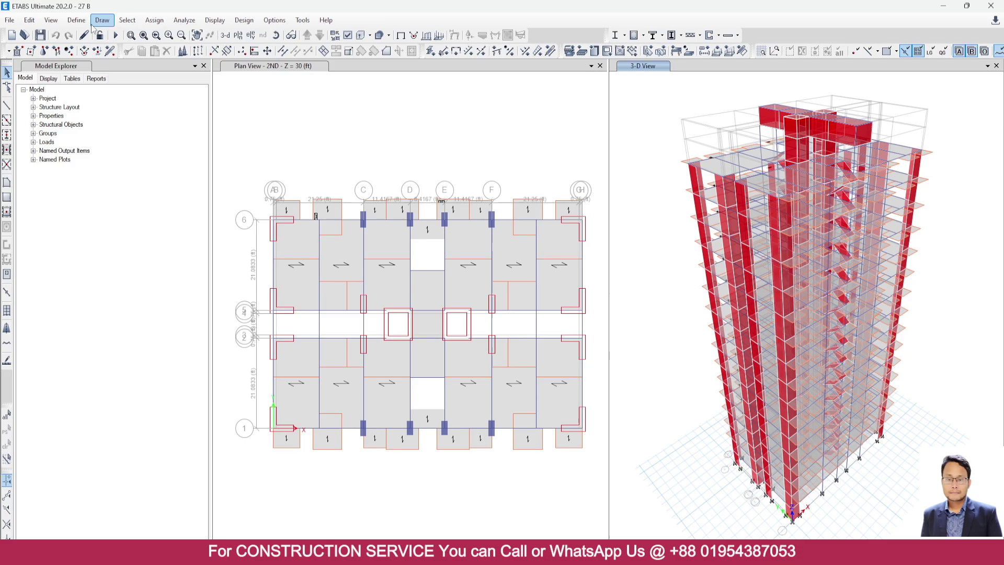
Review the load factors of the SERVICE load combination.
click(76, 20)
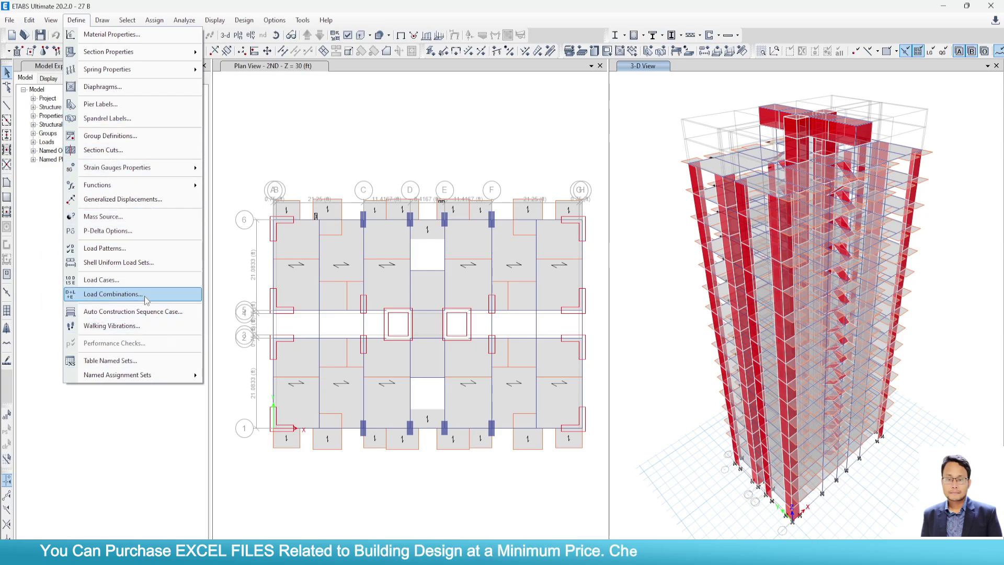
click(113, 294)
scroll(426, 314, down, 6)
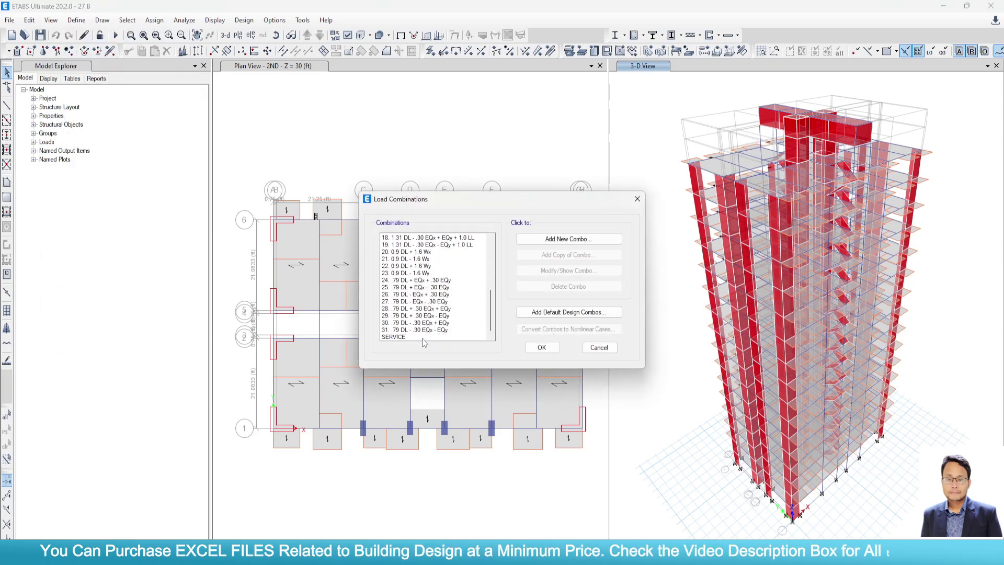
click(422, 337)
click(585, 275)
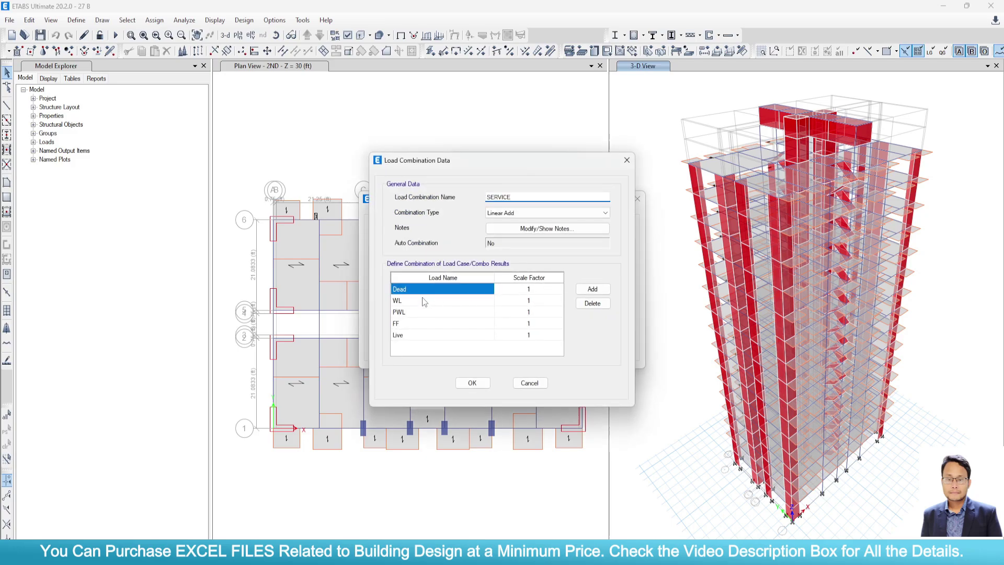
click(473, 384)
click(542, 352)
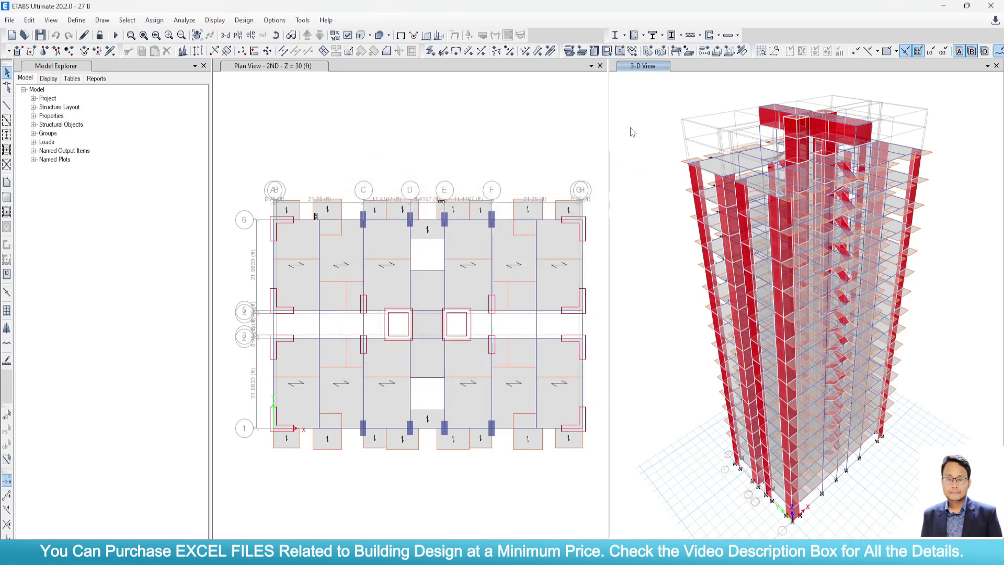
Delete the 2ND and 3RD stories with their structure, keeping 1ST, GF and Base.
click(30, 20)
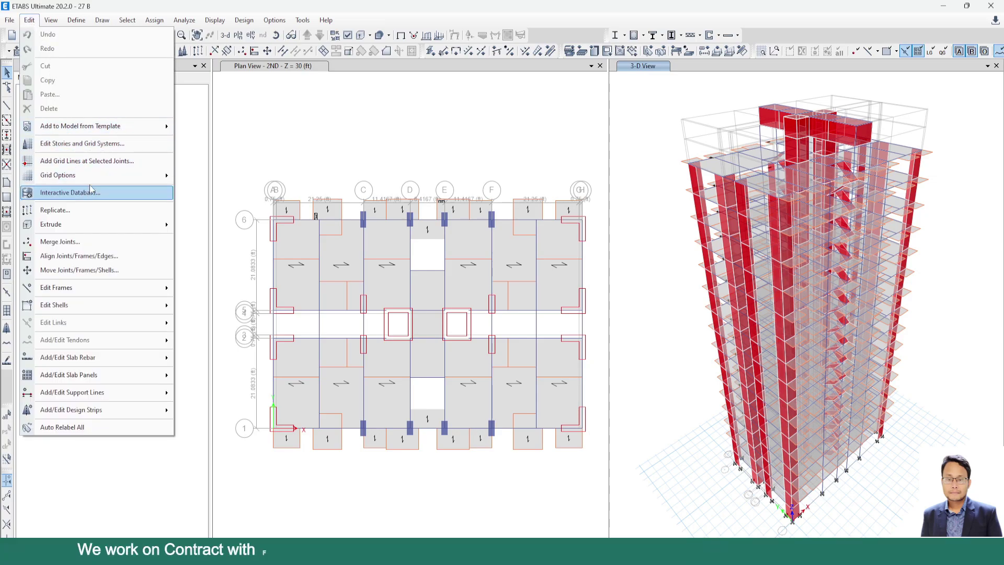
click(83, 143)
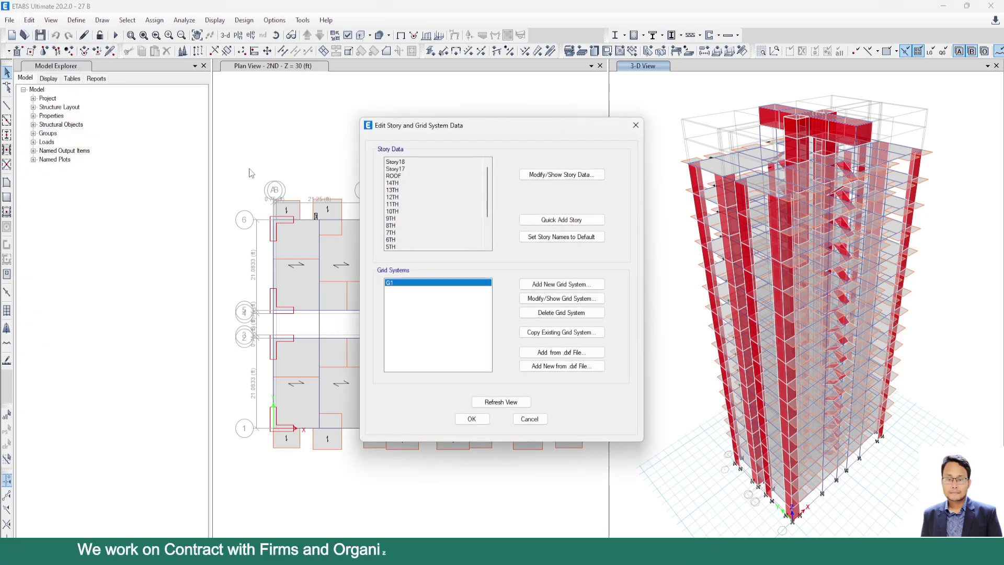
click(537, 176)
scroll(477, 219, down, 2)
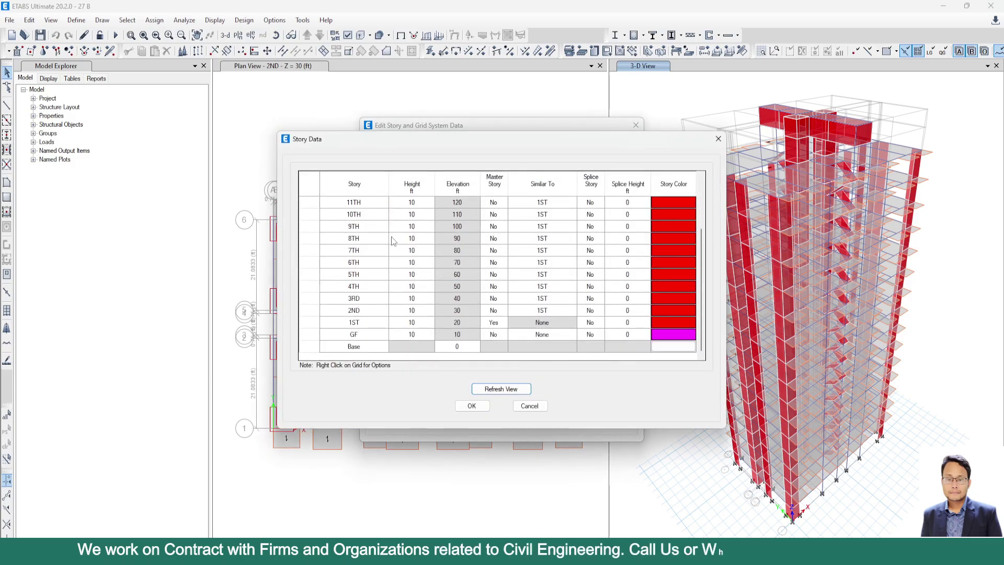
click(313, 337)
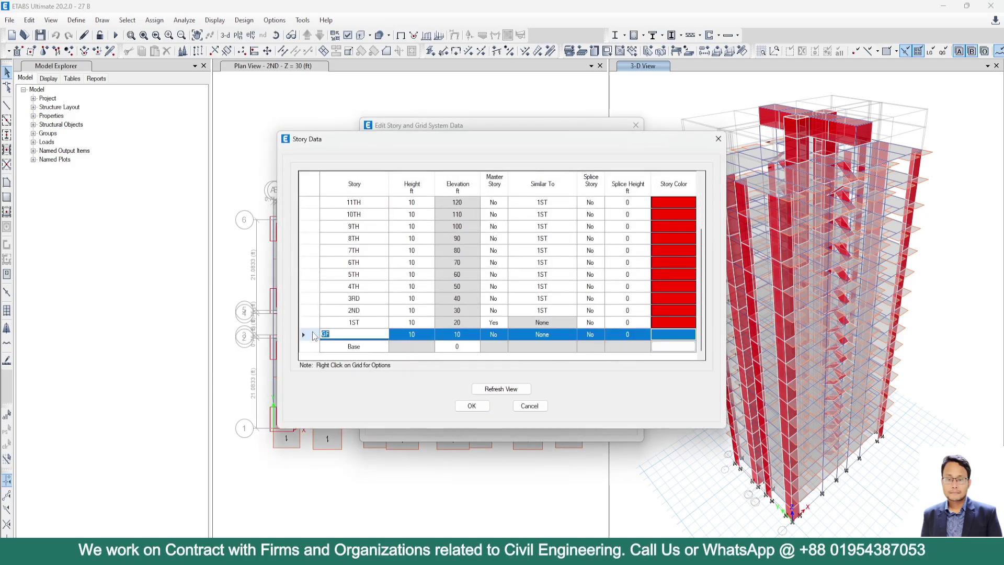
drag(313, 310, 308, 207)
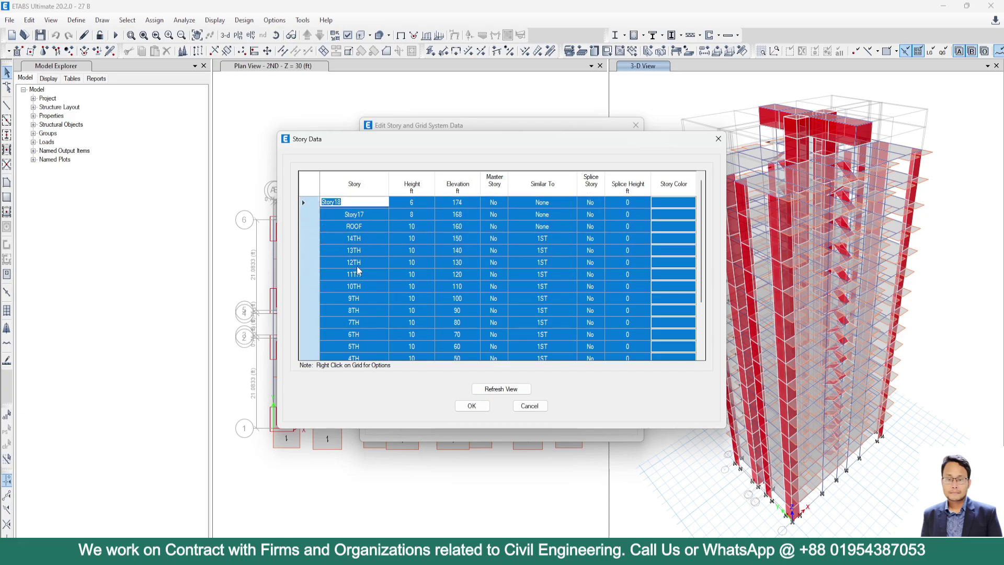
right_click(309, 251)
mouse_move(368, 299)
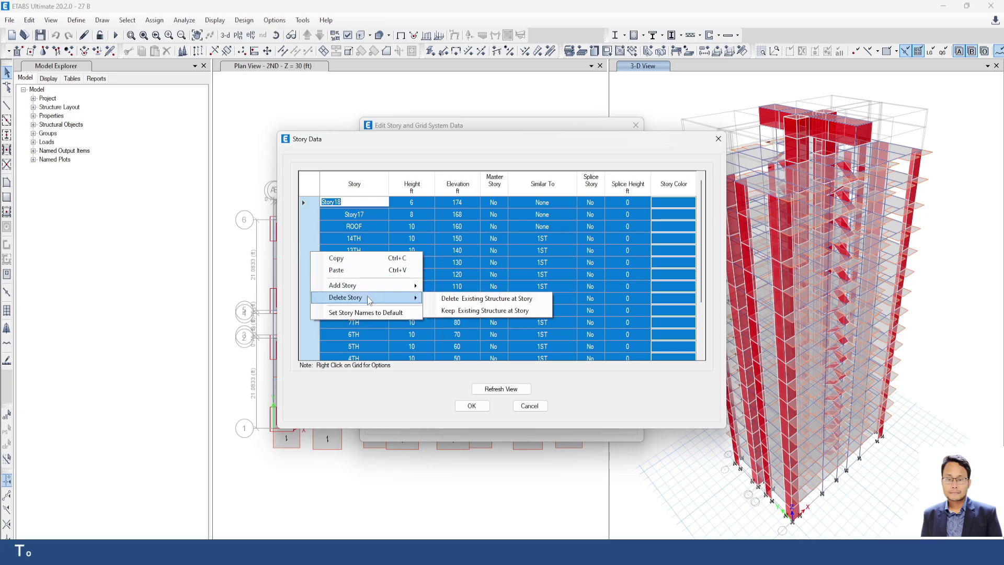
click(480, 302)
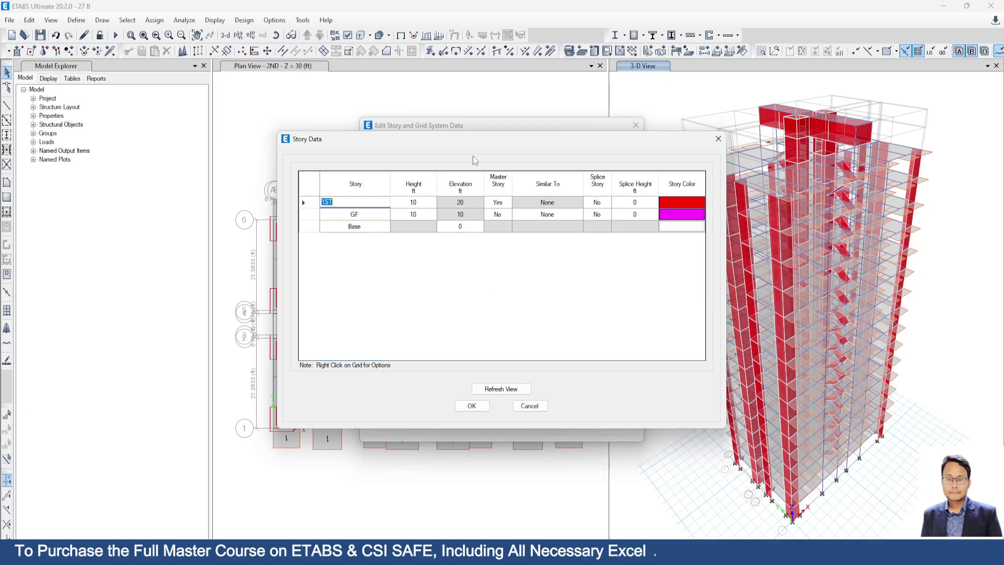
click(497, 389)
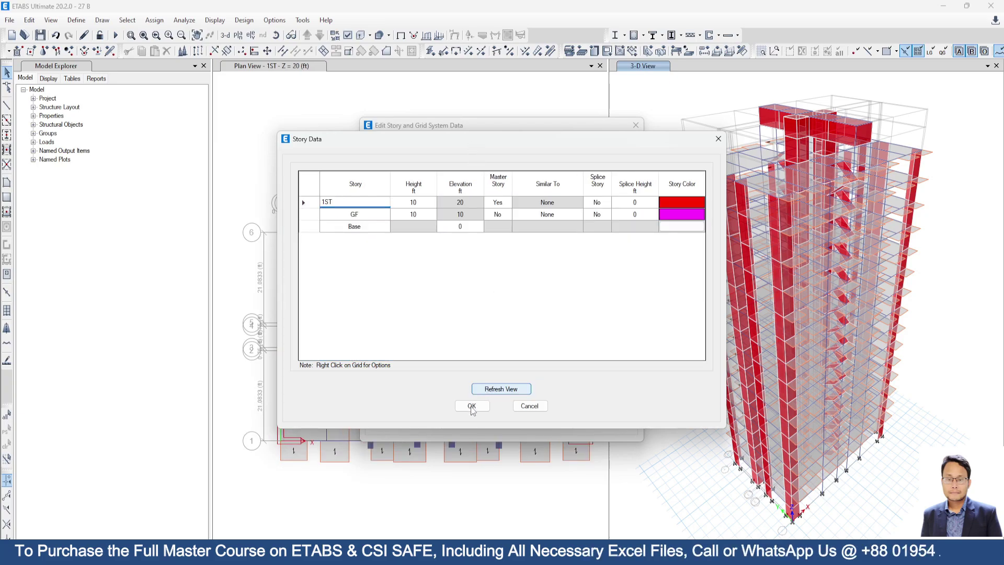
click(471, 406)
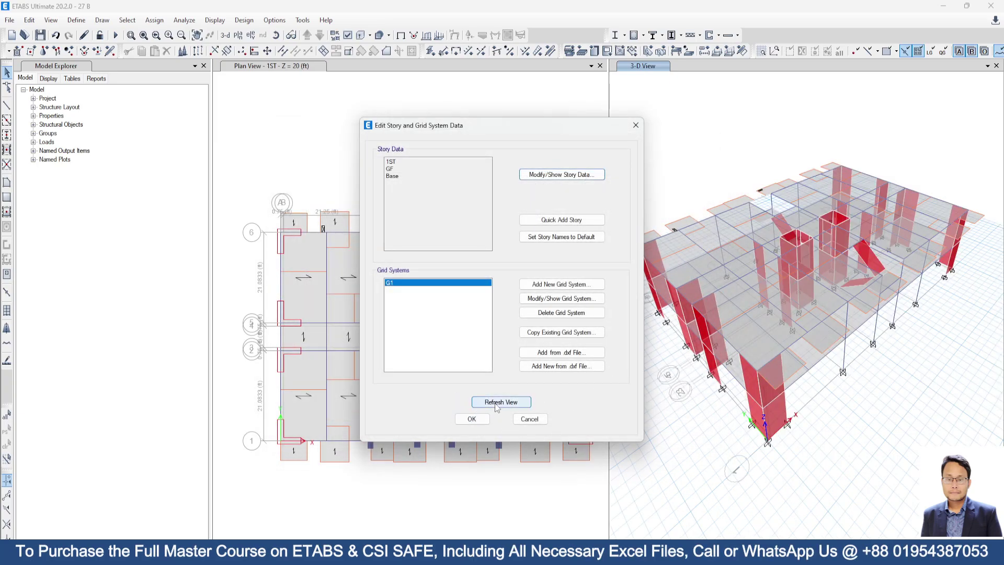
Close the story editor, dismiss the Bentley sign-in popup, and orbit the two-story 3-D view.
key(Return)
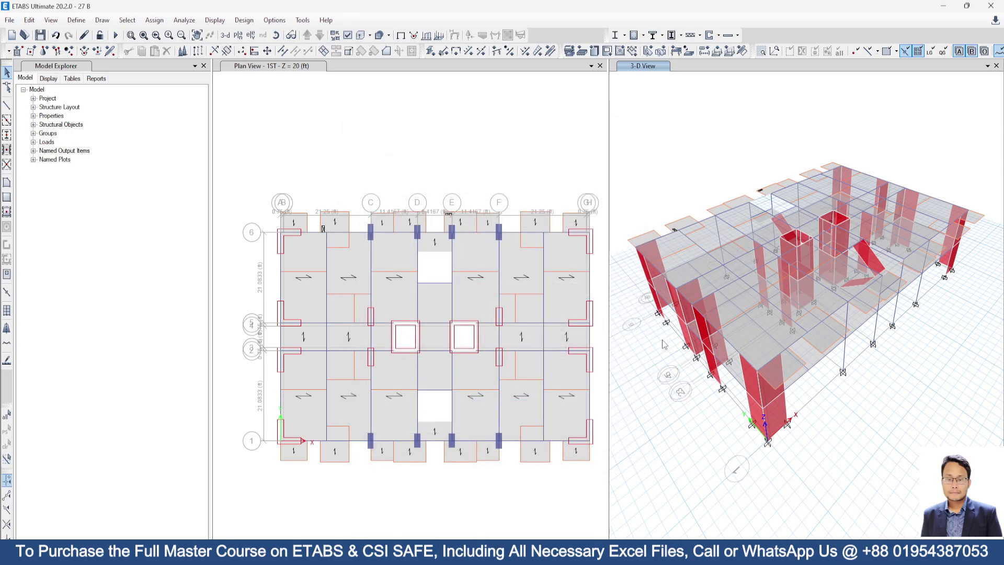
click(589, 347)
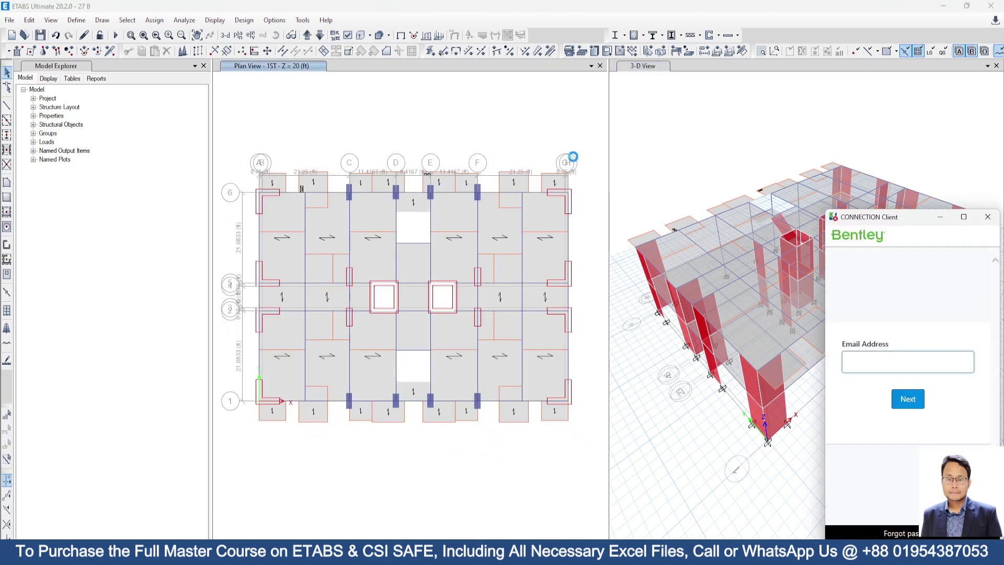
click(988, 217)
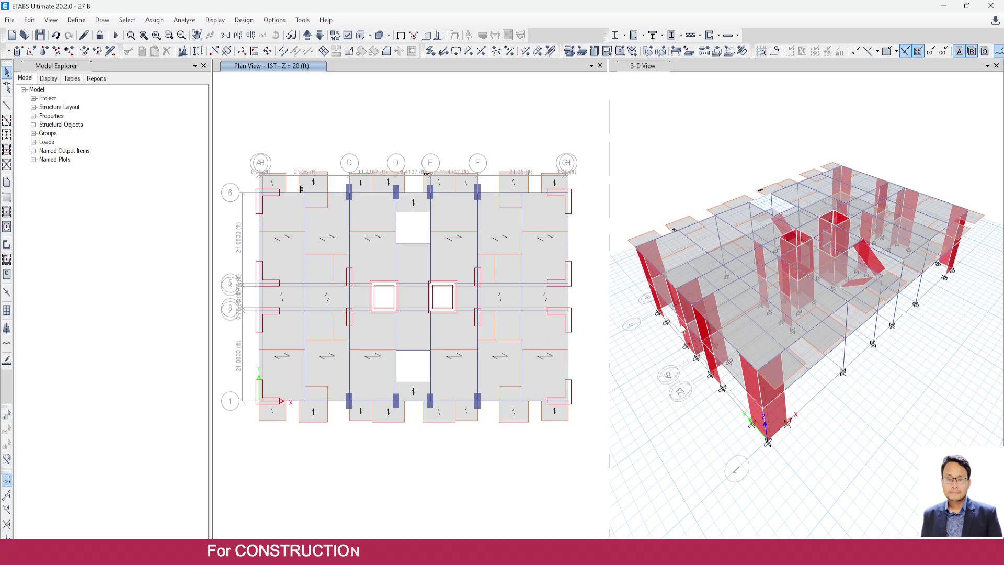
shift+middle_drag(773, 271, 705, 246)
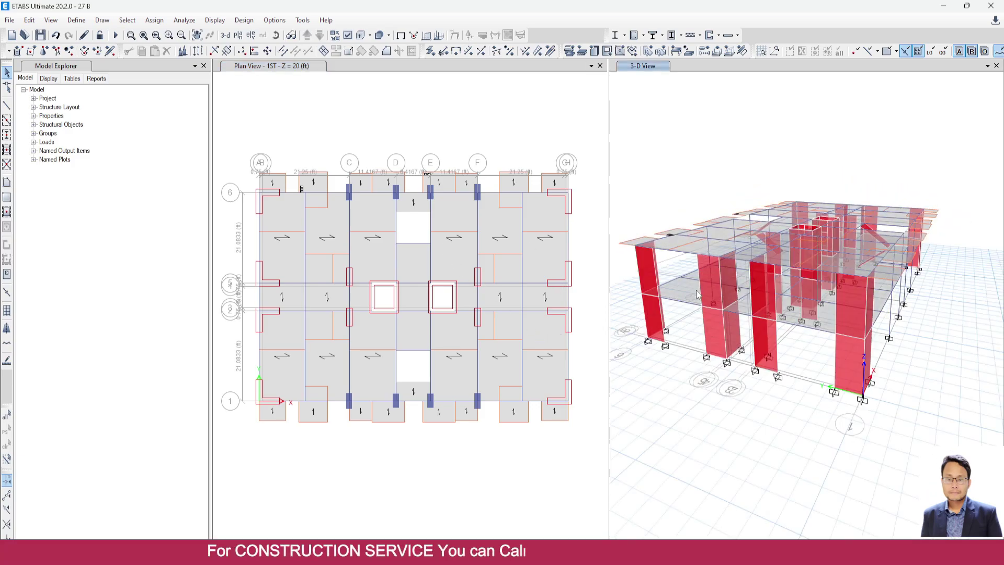
shift+middle_drag(771, 364, 695, 400)
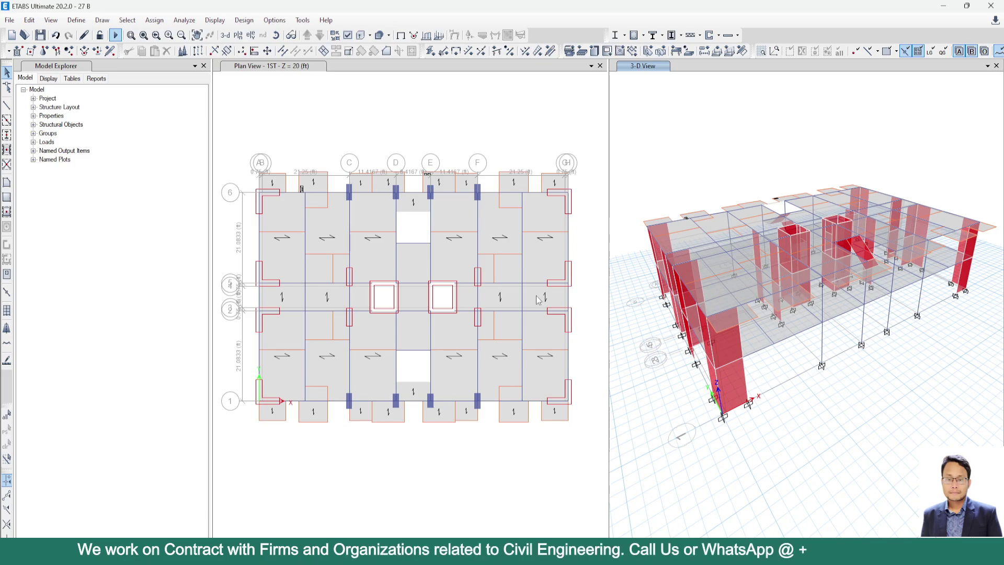
Run the analysis with F5 to display the Dead-case deformed shape.
key(F5)
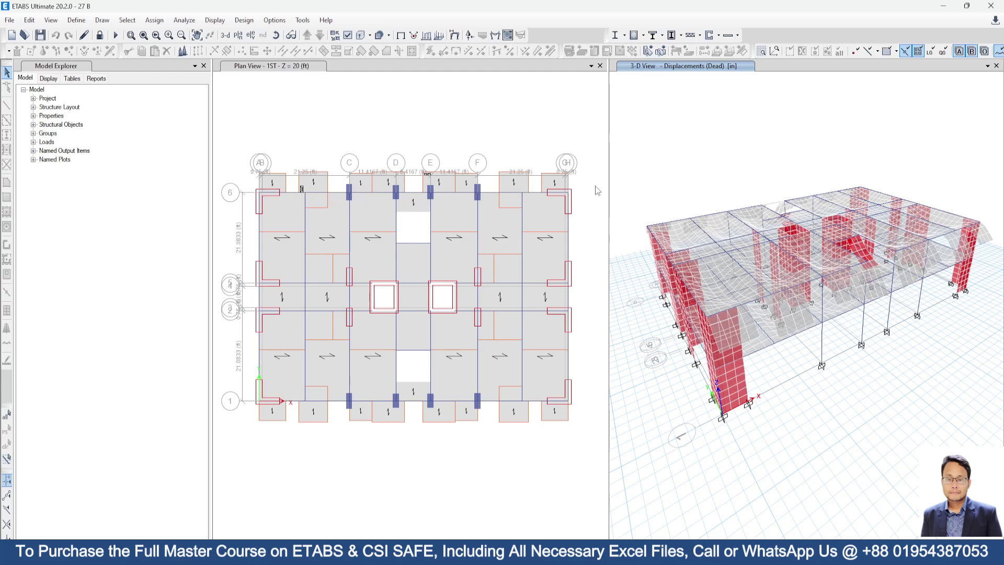
Draw the deformed shape for the SERVICE combo in the 3-D view.
click(209, 21)
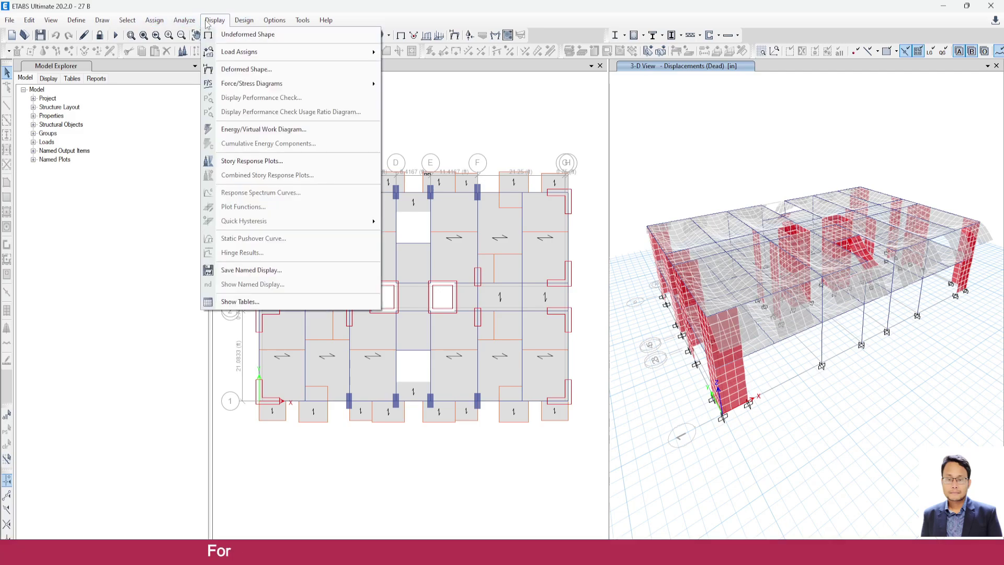
click(264, 74)
click(490, 128)
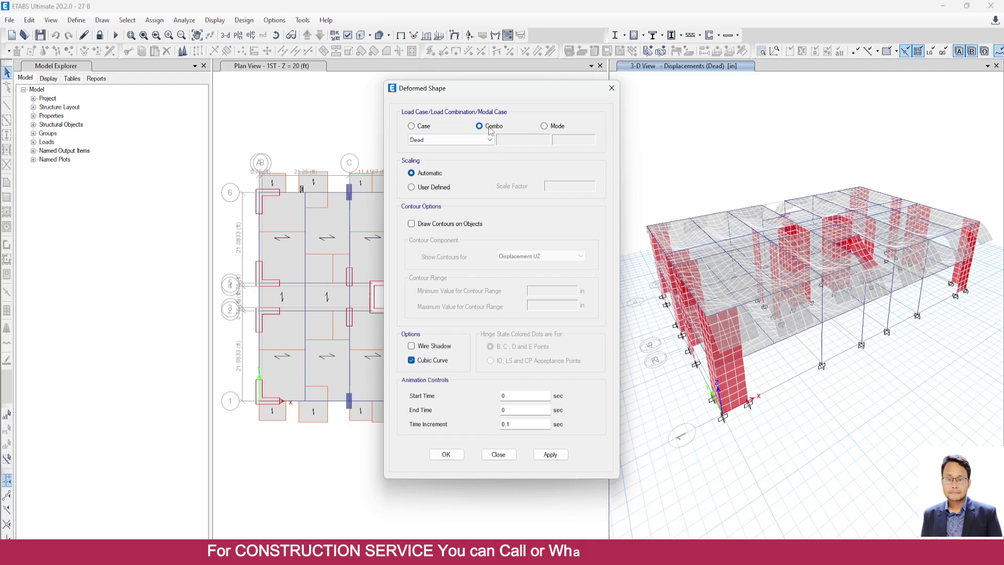
click(486, 139)
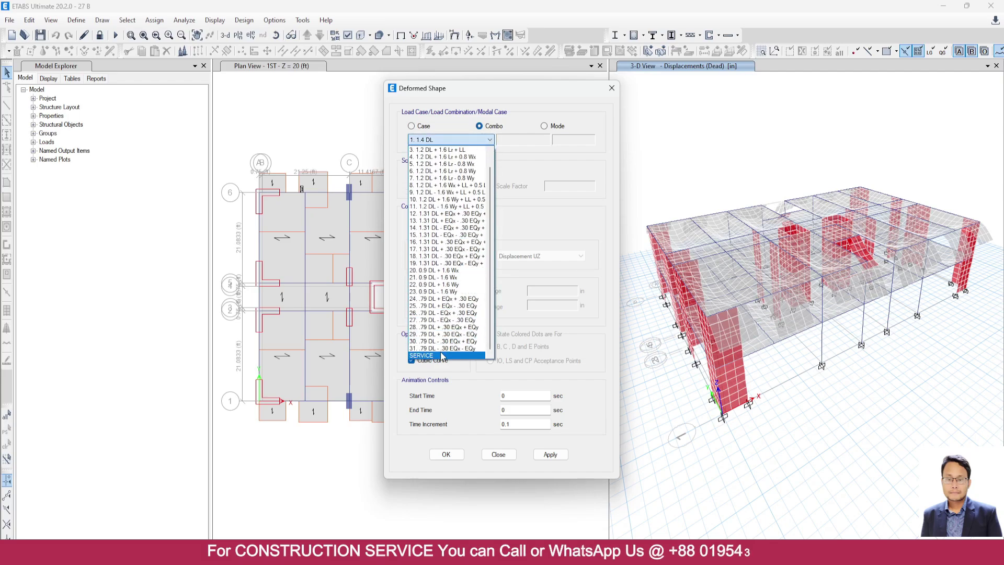
click(442, 356)
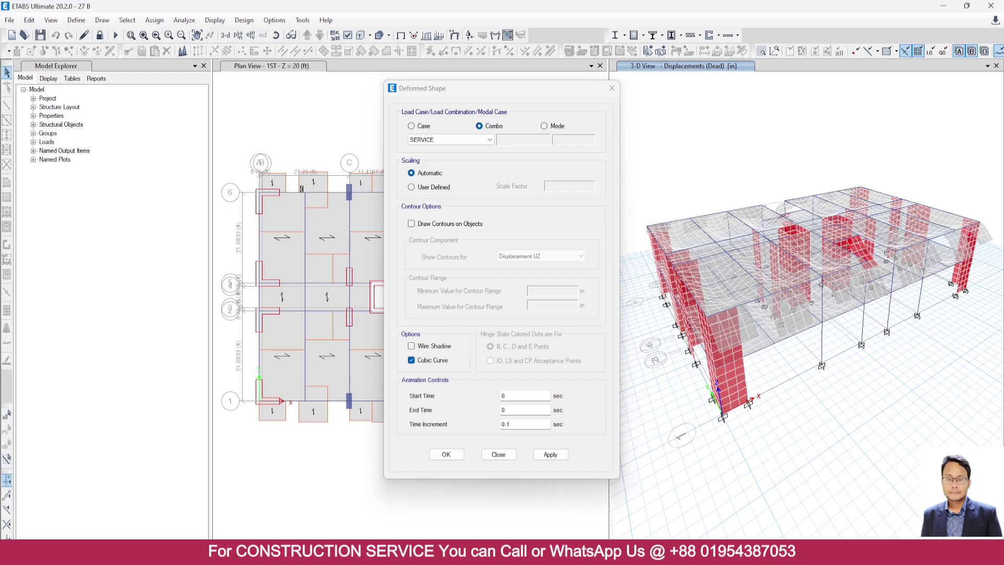
click(550, 454)
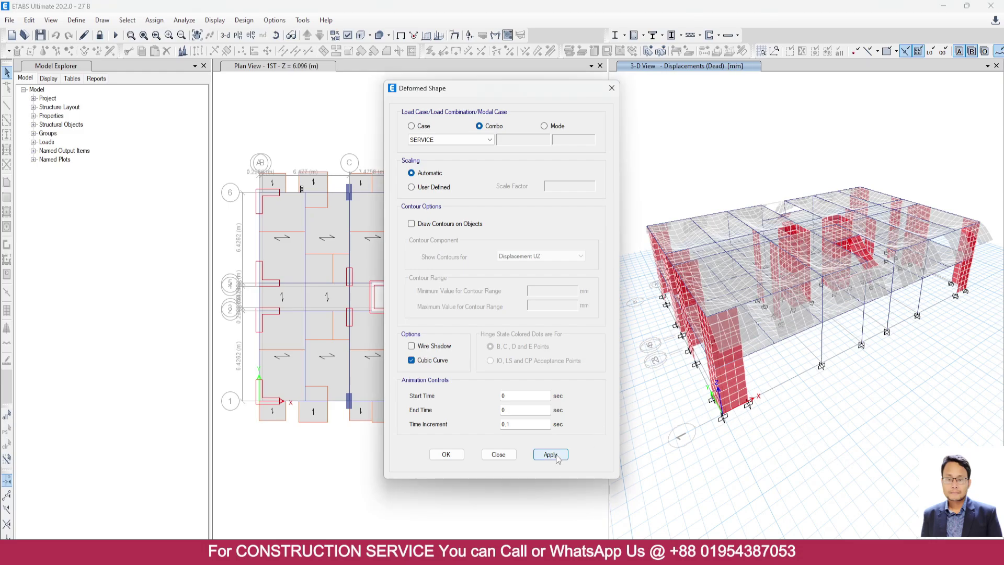
click(368, 500)
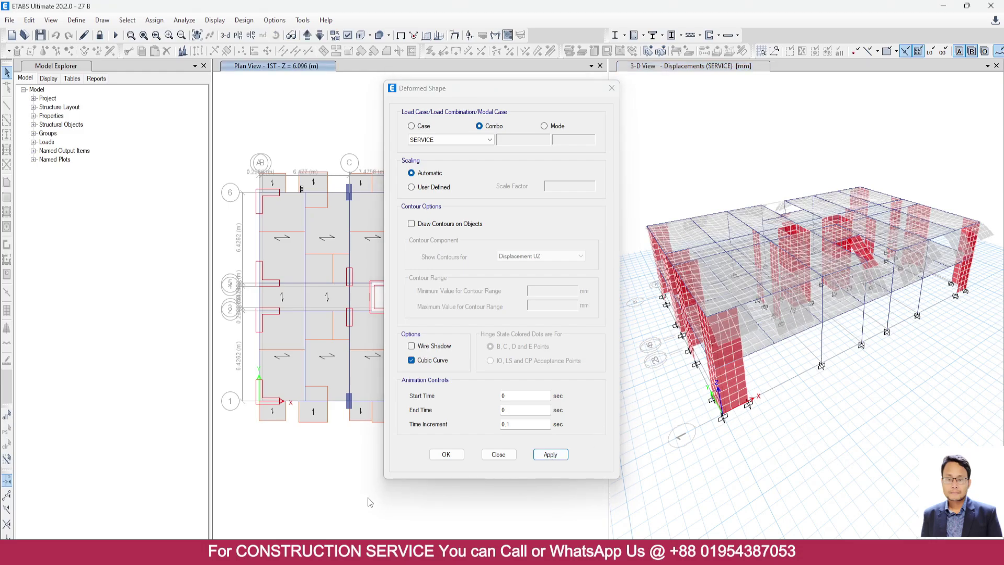
click(722, 500)
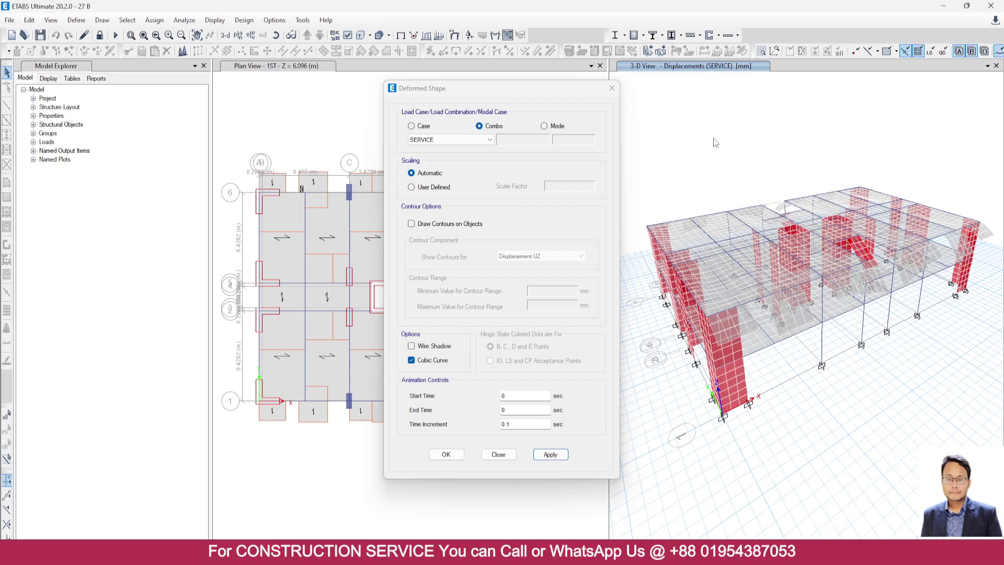
click(613, 87)
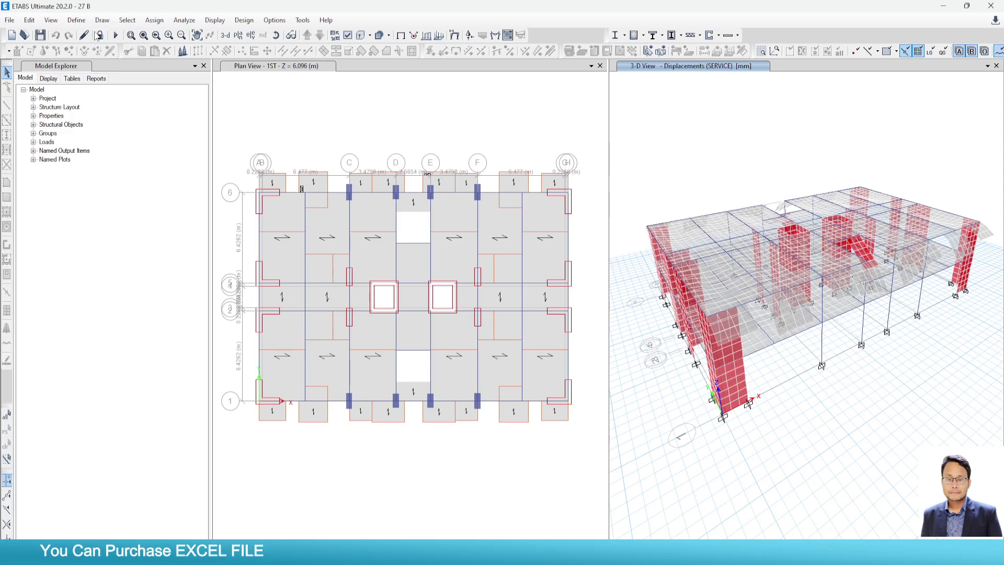
Unlock the model, discarding analysis results, and open the slab property definitions.
click(99, 35)
click(516, 325)
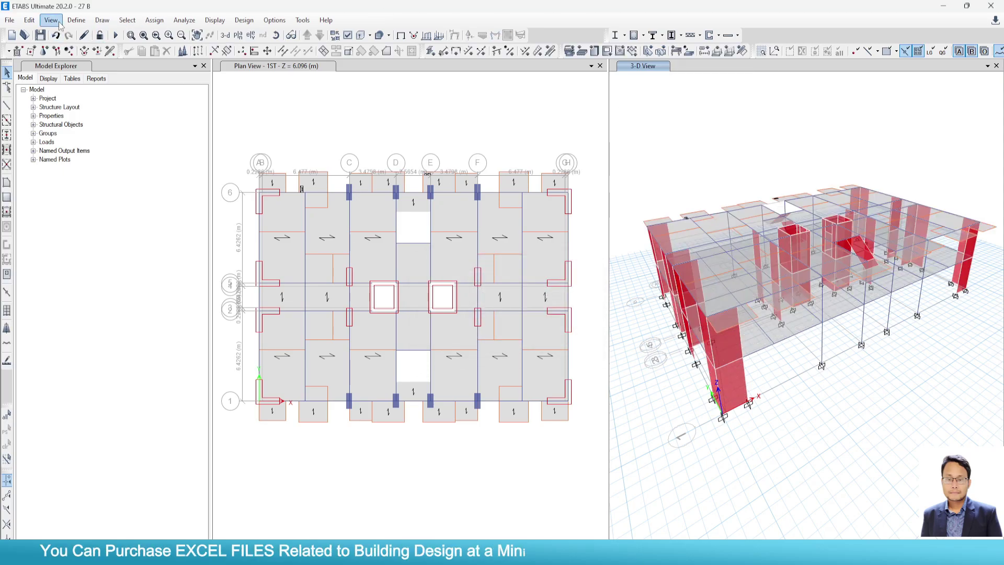
click(75, 21)
mouse_move(93, 51)
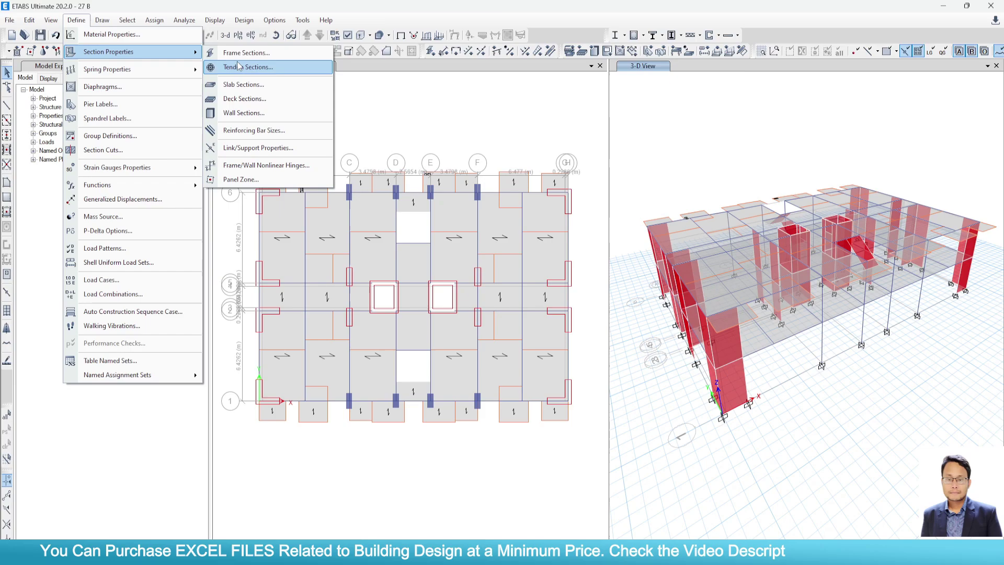
click(243, 85)
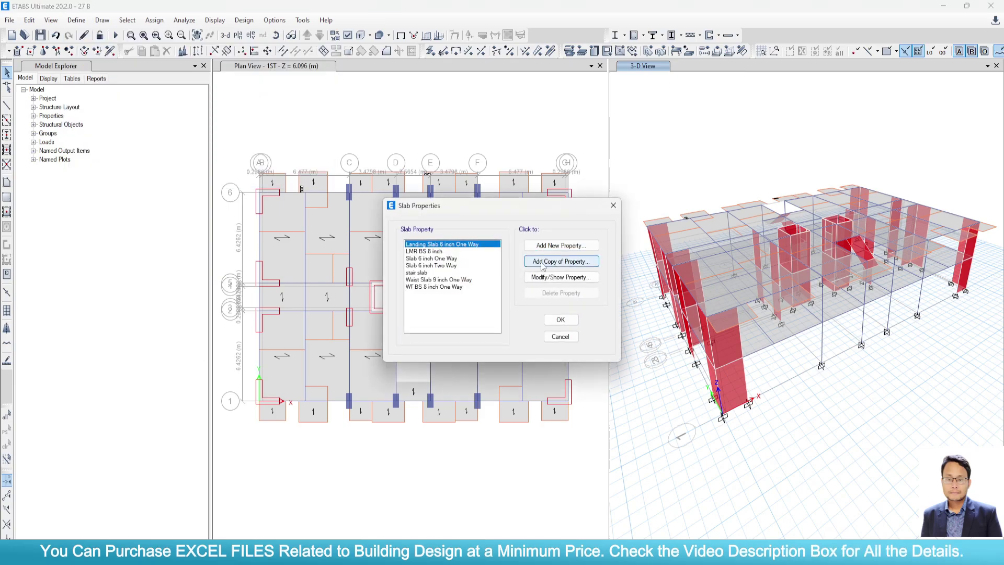
Change the Landing Slab 6 inch One Way modelling type and review the LMR BS 8 inch slab.
click(554, 278)
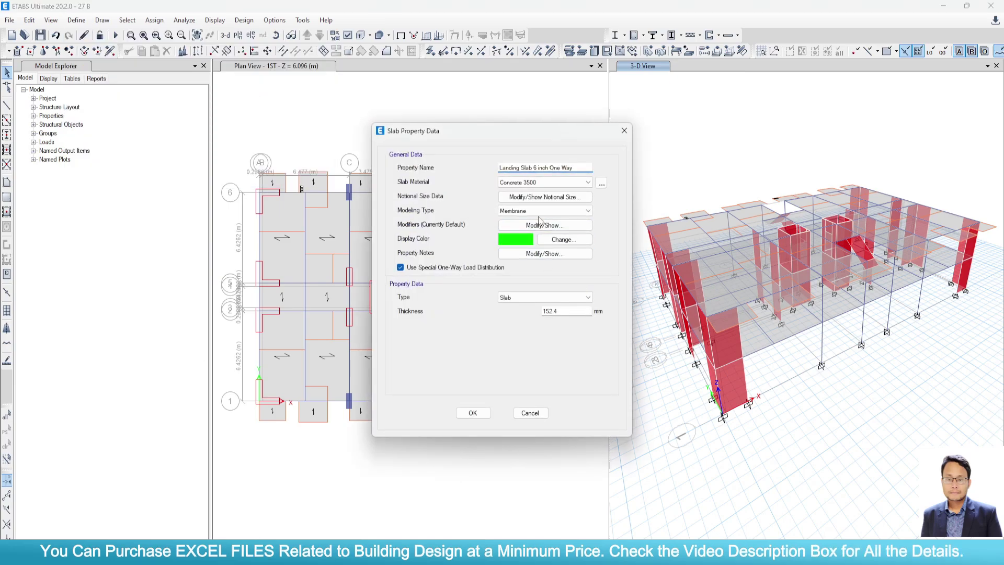
click(541, 211)
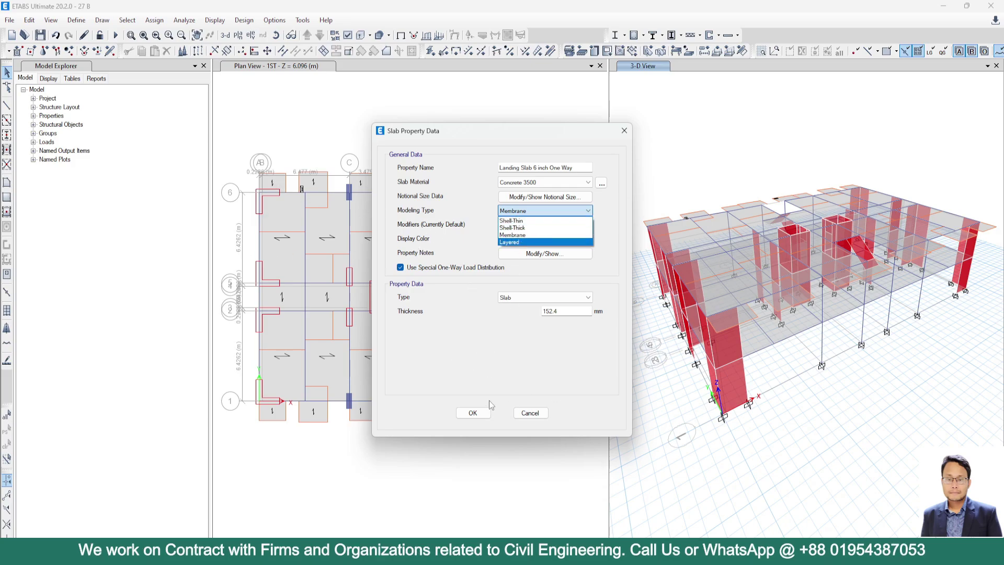
click(514, 227)
click(472, 413)
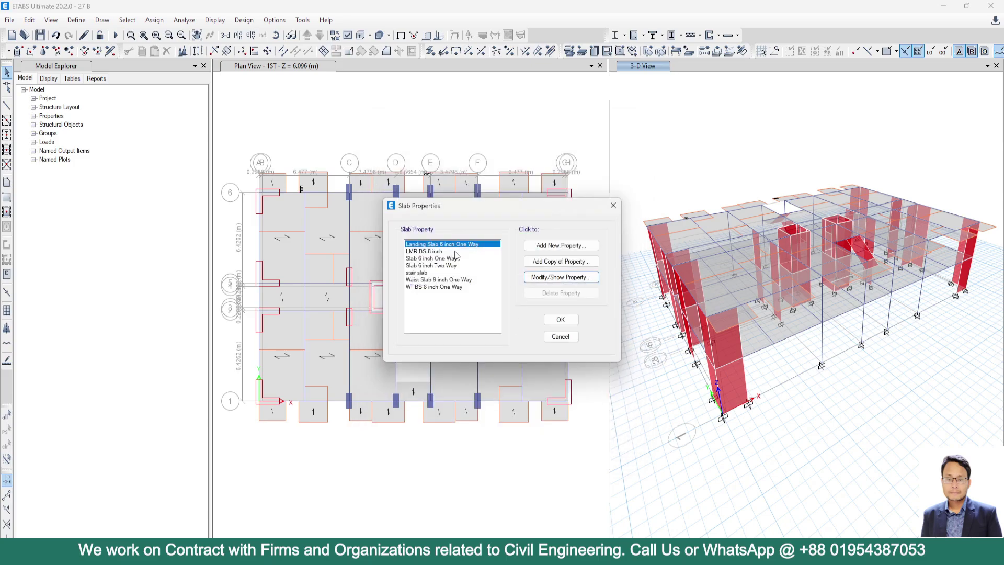
click(444, 252)
click(560, 278)
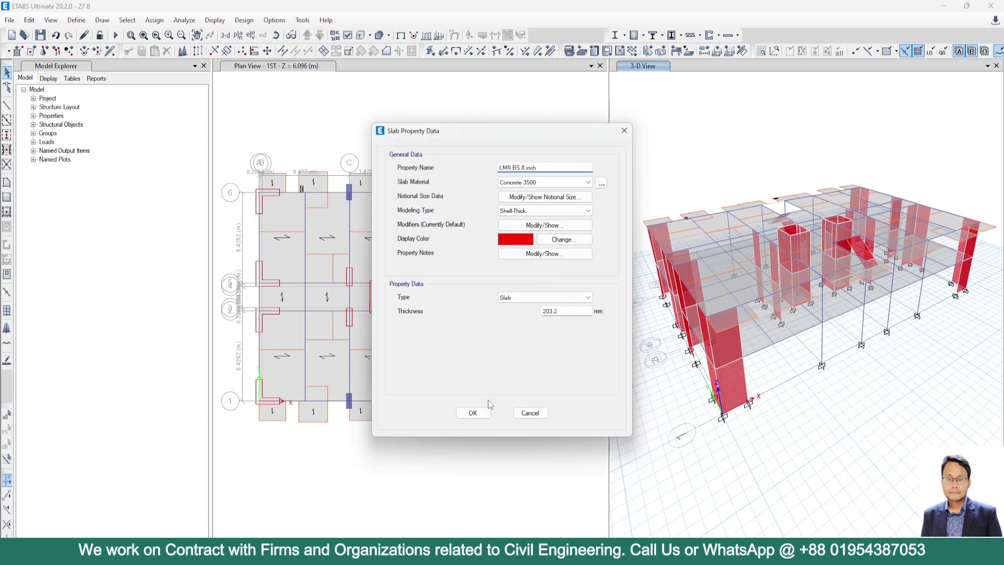
click(471, 411)
Set the Slab 6 inch One Way property to Shell-Thin modelling.
click(431, 258)
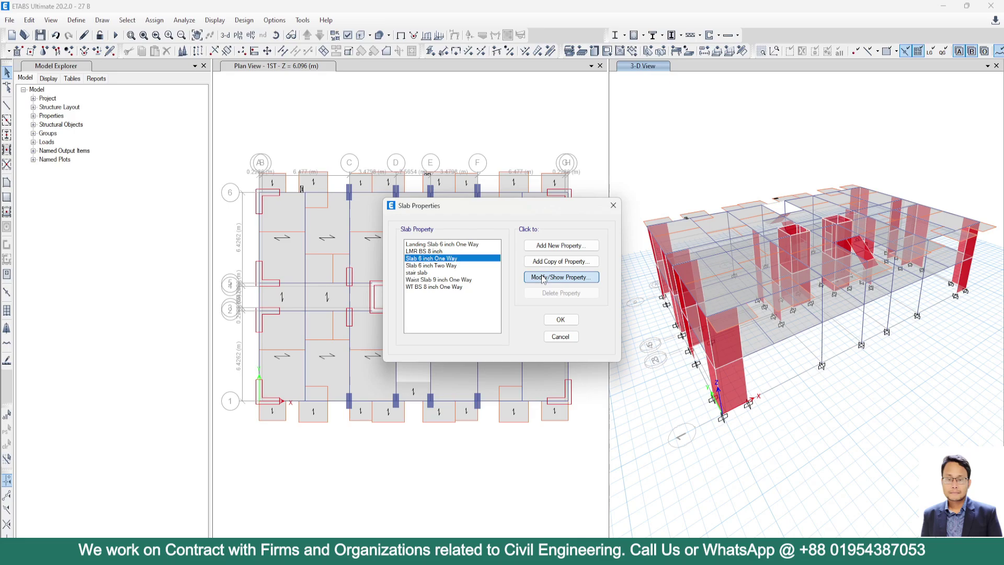
click(561, 277)
click(544, 210)
click(527, 220)
click(544, 210)
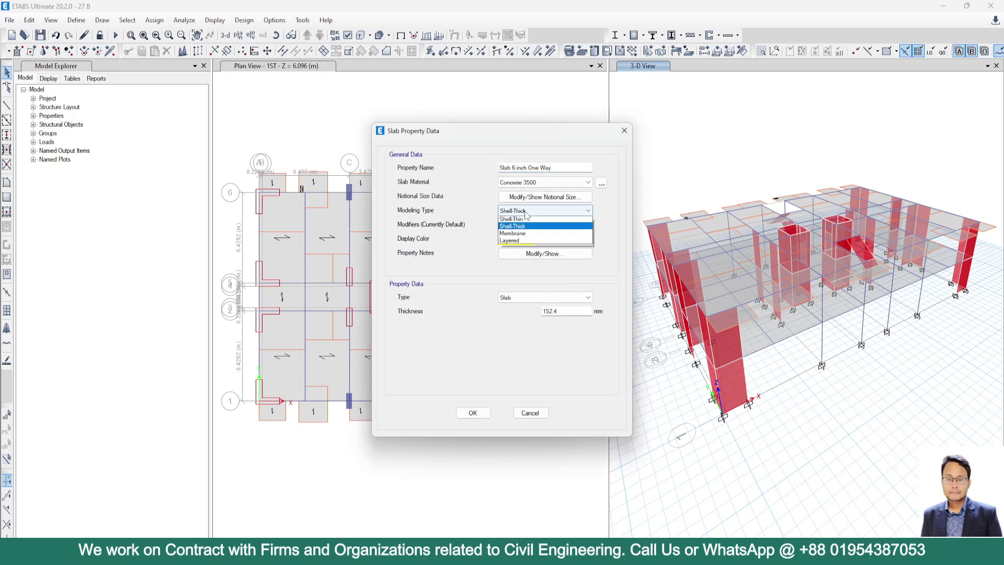
click(527, 219)
click(472, 412)
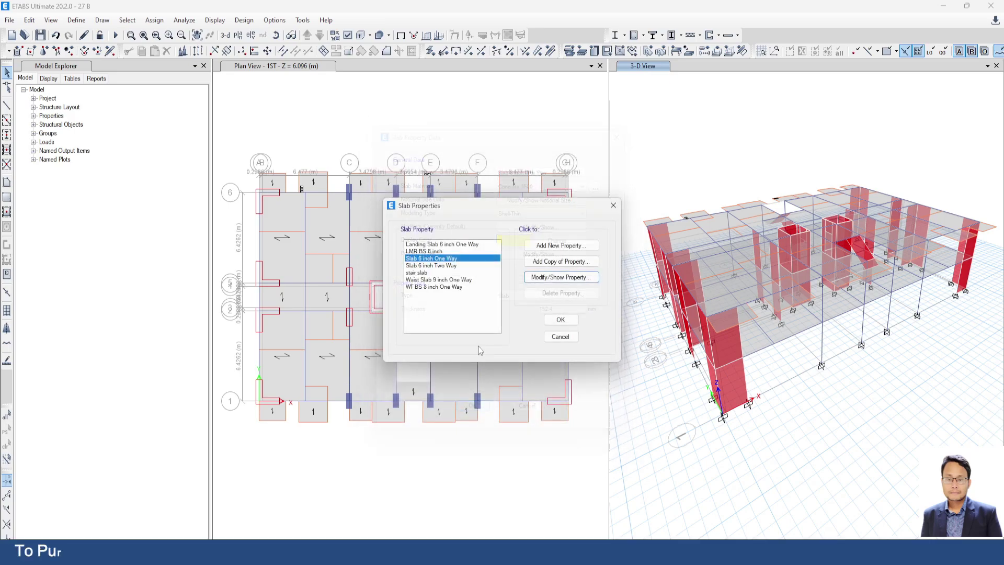
Review the Slab 6 inch Two Way property and change the stair slab's modelling type.
click(432, 265)
click(537, 278)
click(472, 412)
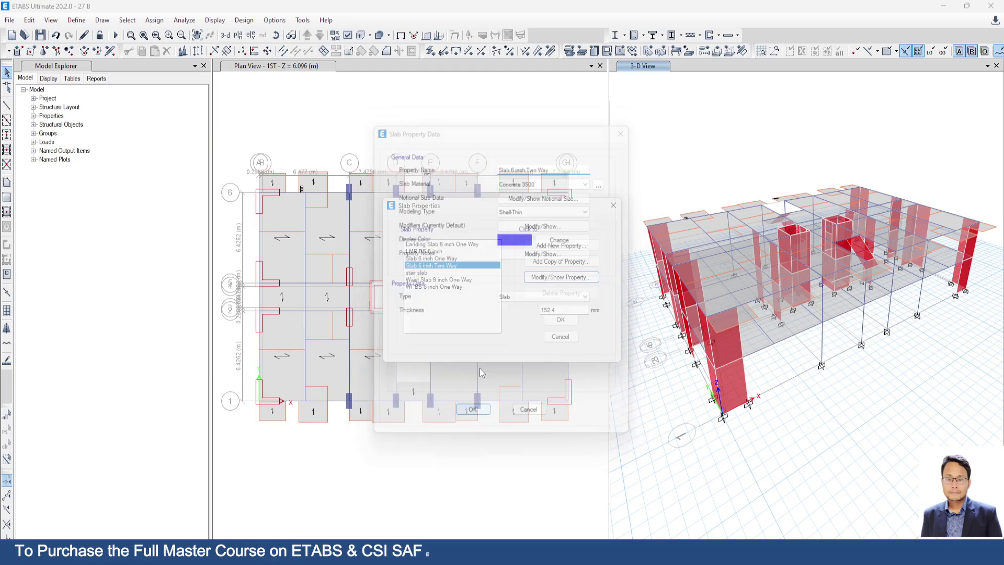
click(418, 273)
click(553, 276)
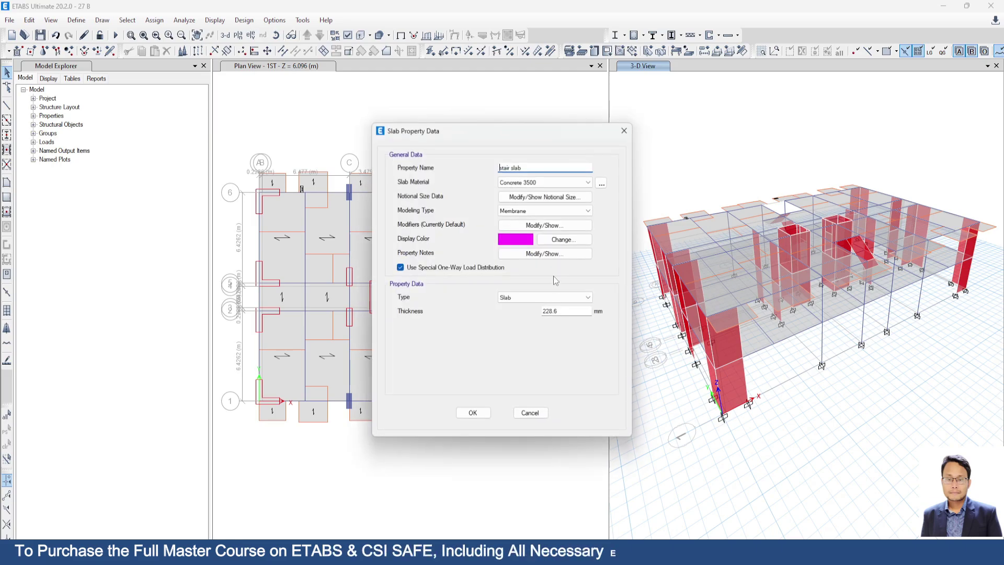
click(539, 210)
click(532, 229)
click(470, 412)
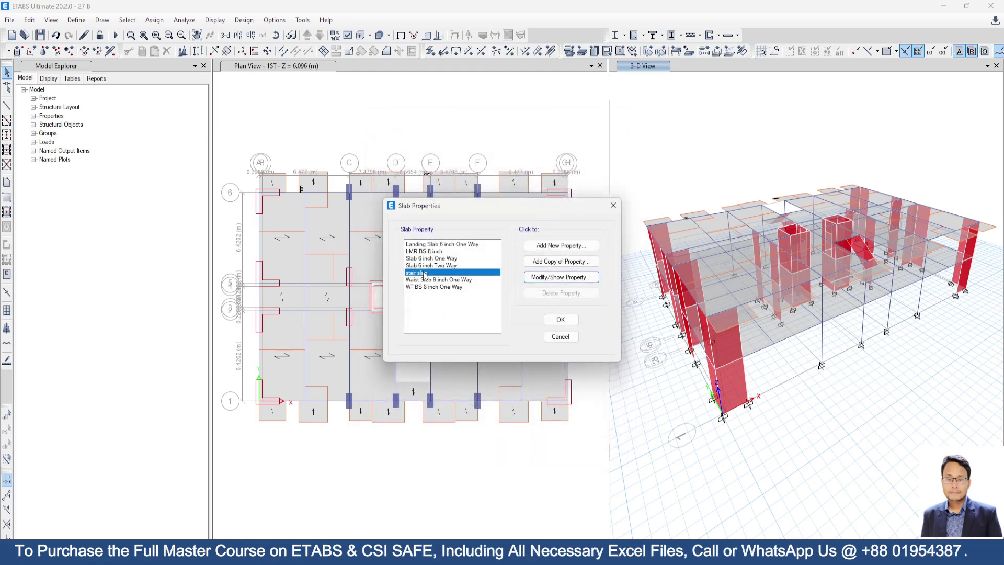
Set Waist Slab 9 inch One Way and WT BS 8 inch One Way to Shell-Thin.
click(430, 279)
click(541, 276)
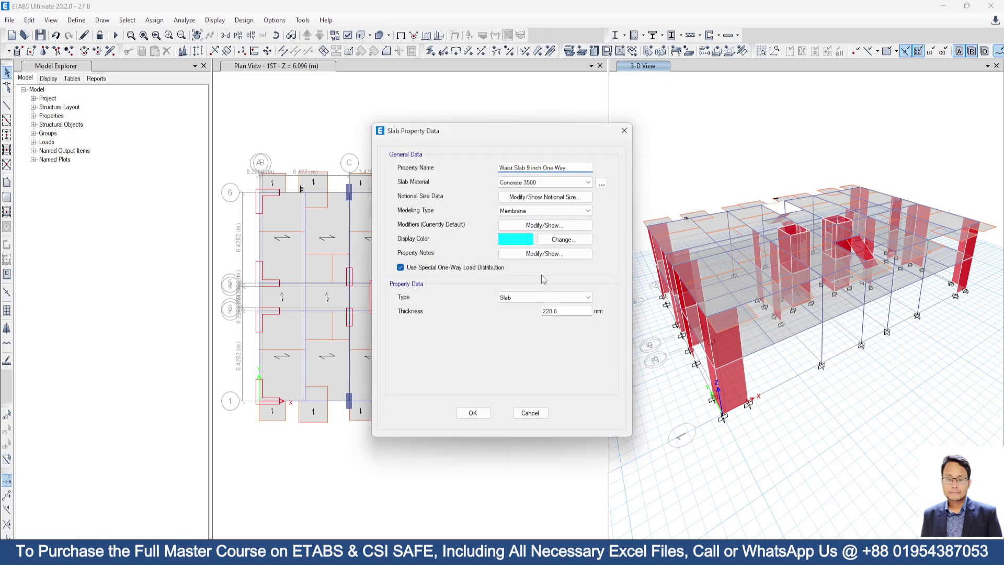
click(544, 211)
click(534, 222)
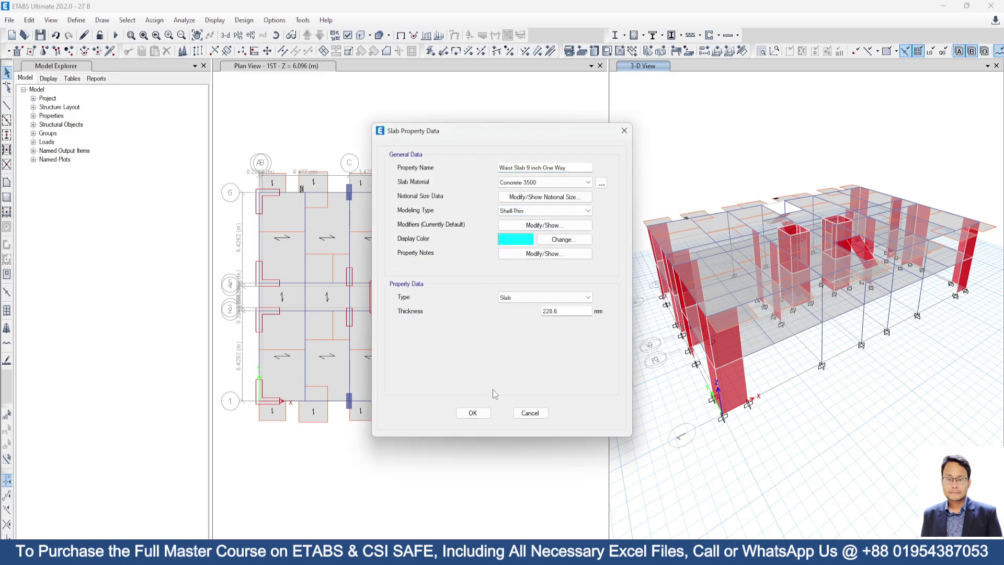
click(479, 412)
click(439, 286)
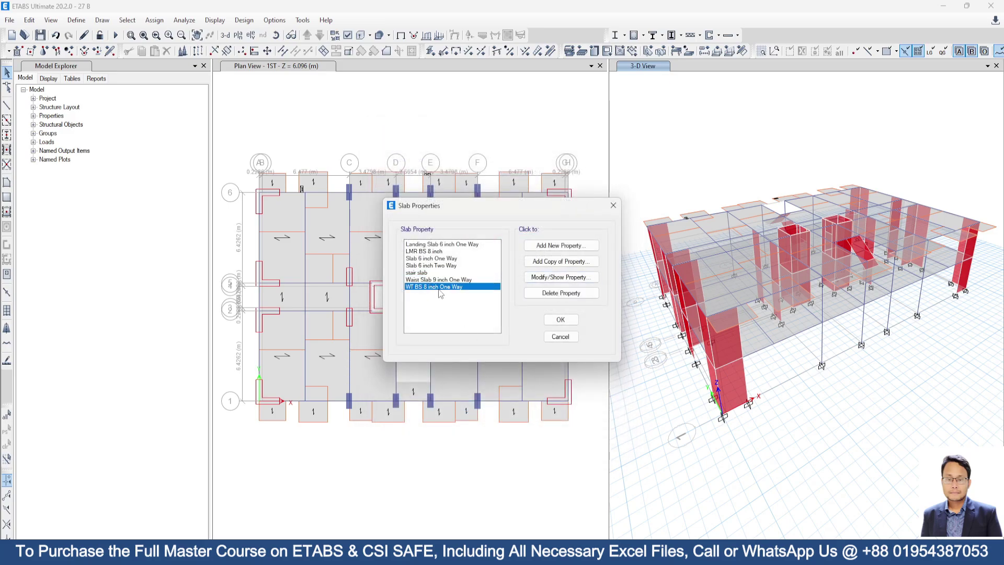
click(566, 282)
click(544, 210)
click(535, 223)
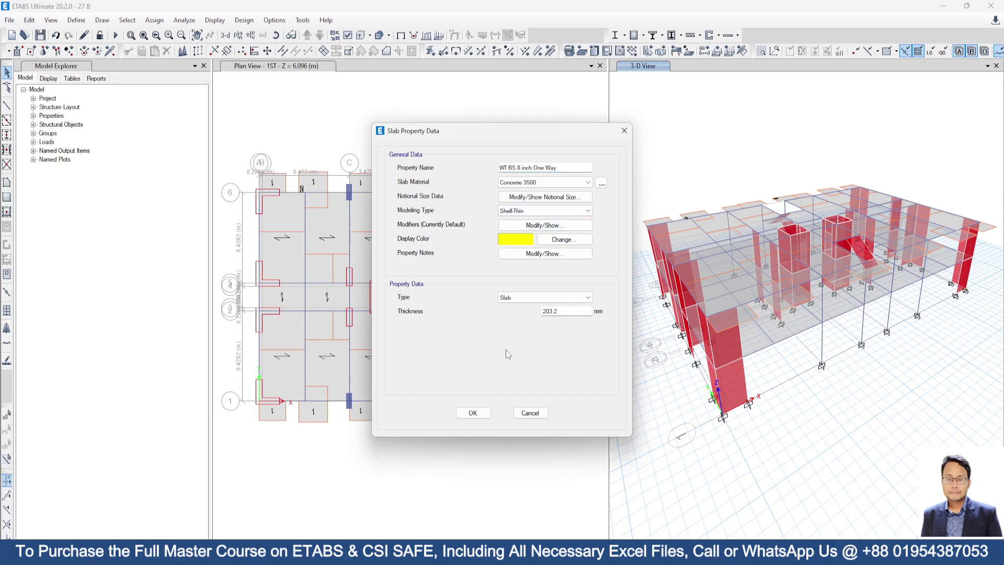
click(472, 413)
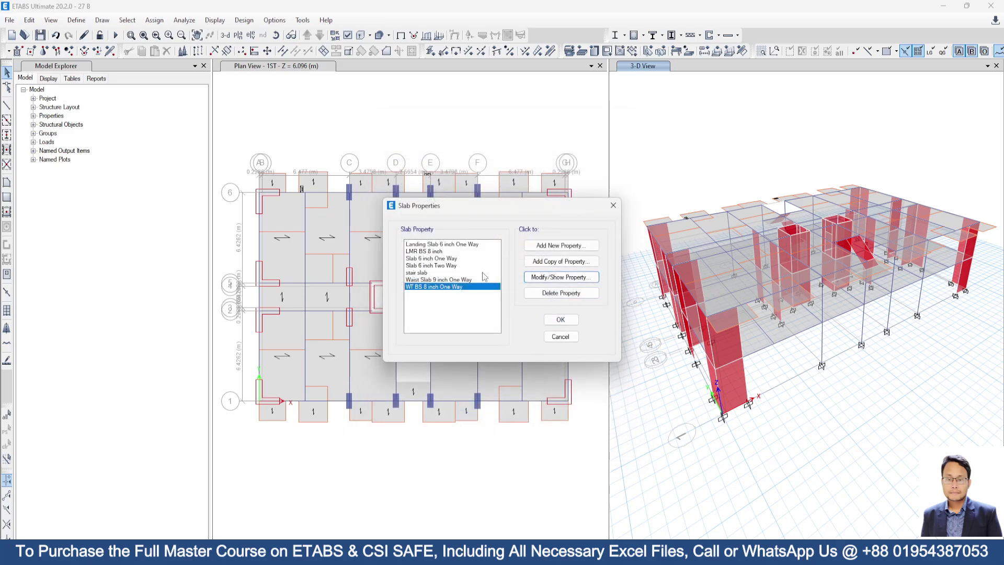
Verify the waist slab's Shell-Thin setting and close the slab property definitions.
click(438, 279)
click(561, 276)
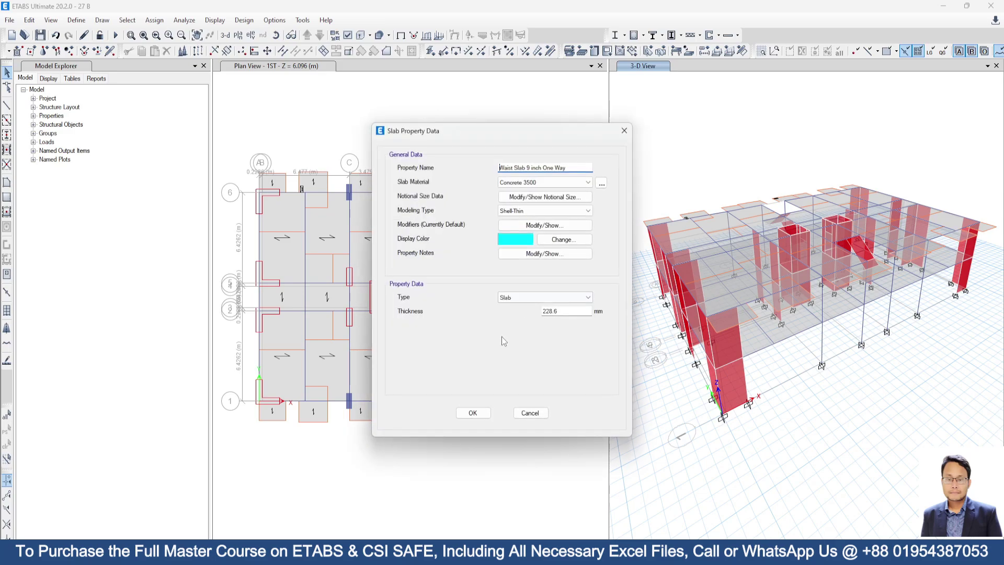
click(472, 413)
click(558, 320)
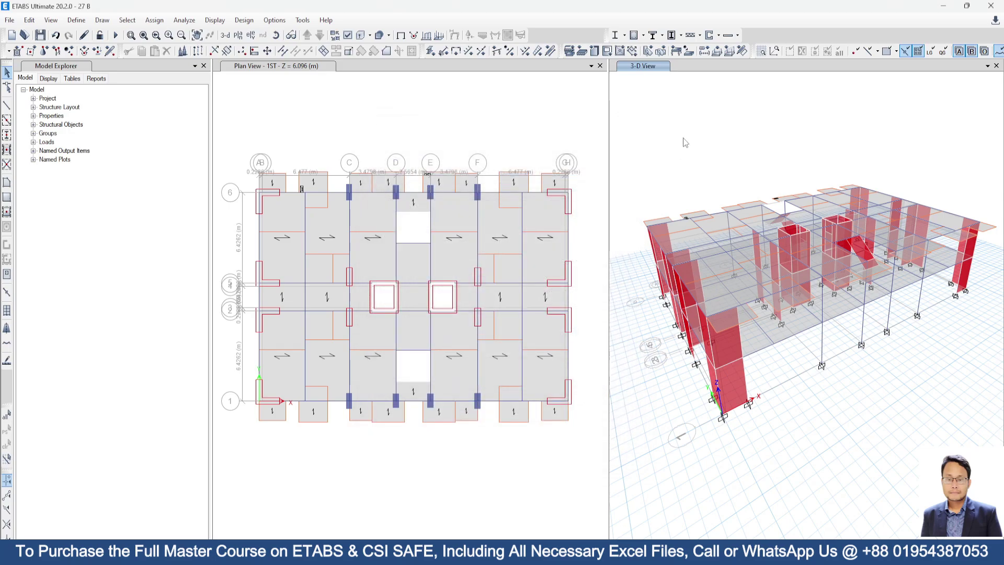
Re-run the analysis to show Dead-case deflections with the slabs as shells.
click(116, 36)
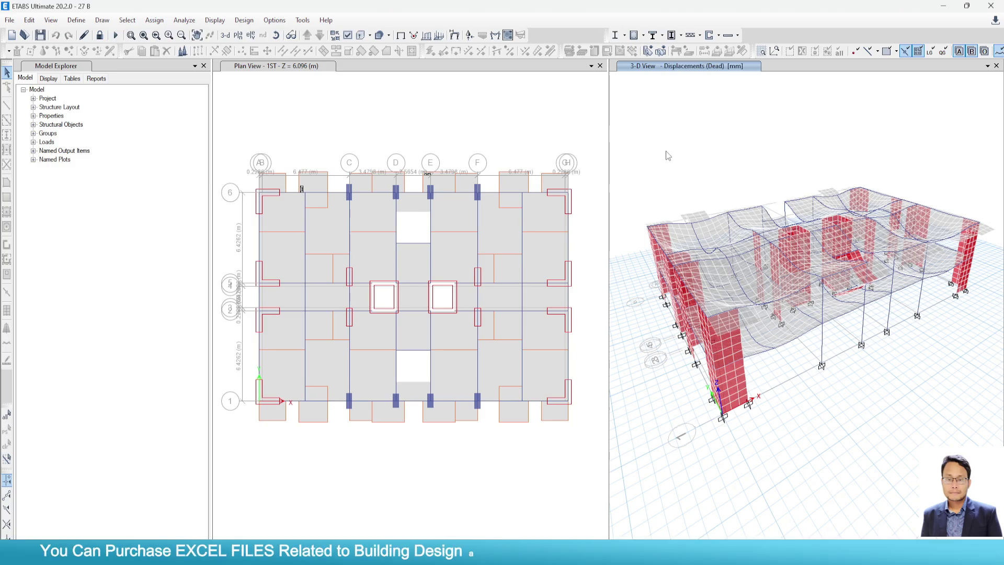
Show the SERVICE combo deformed shape with UZ displacement contours drawn on objects.
click(216, 20)
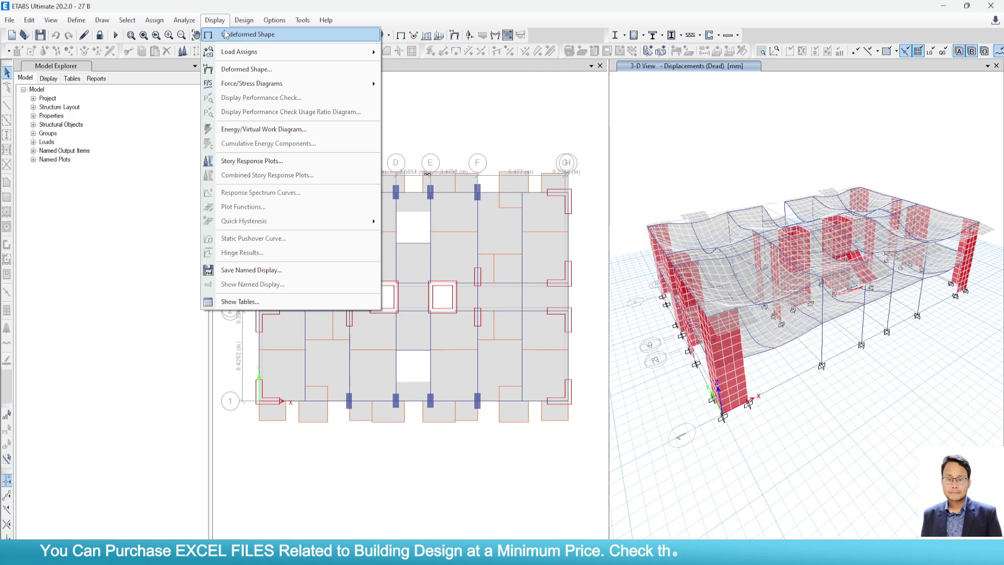
click(233, 67)
click(479, 126)
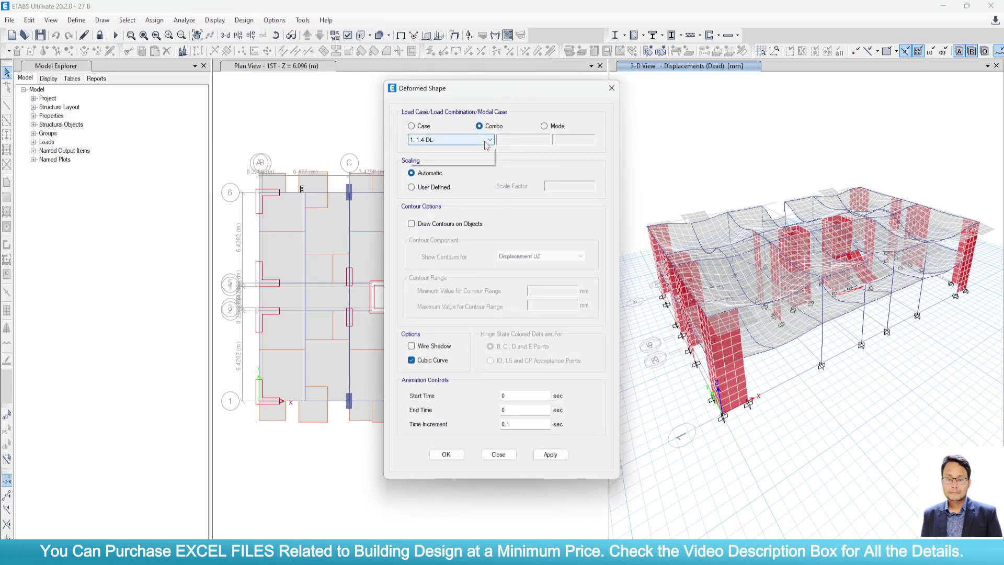
click(489, 139)
scroll(453, 315, down, 1)
click(444, 355)
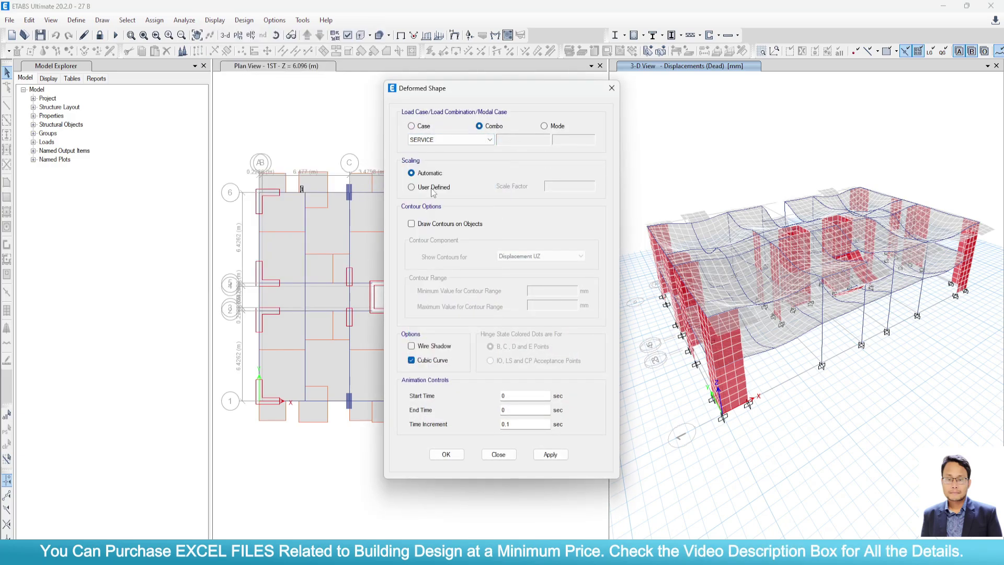
click(412, 224)
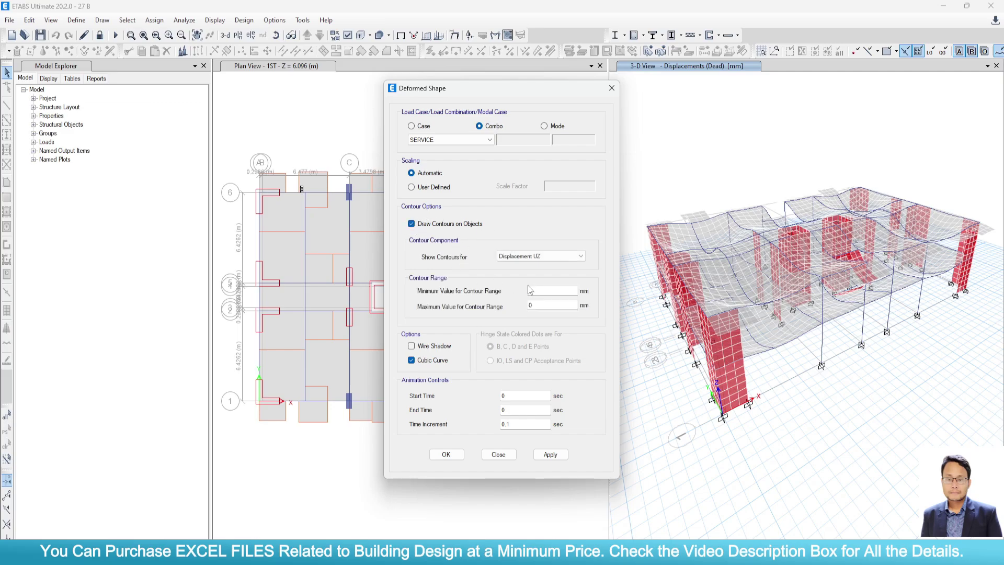
click(550, 455)
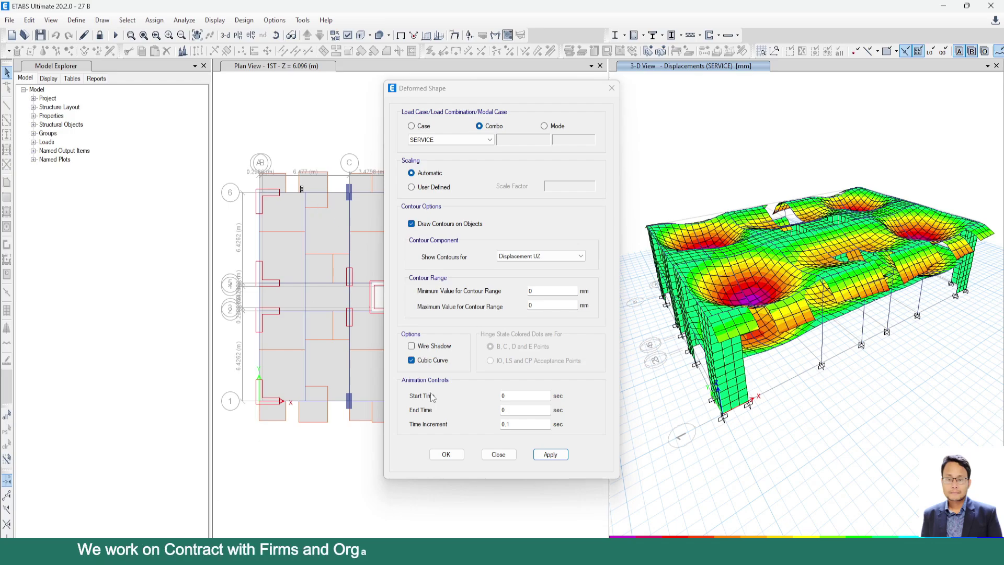
Check BNBC 2020 floor deflection limits (L/360 live, L/240) in Edge, then close Deformed Shape.
mouse_move(525, 553)
click(526, 515)
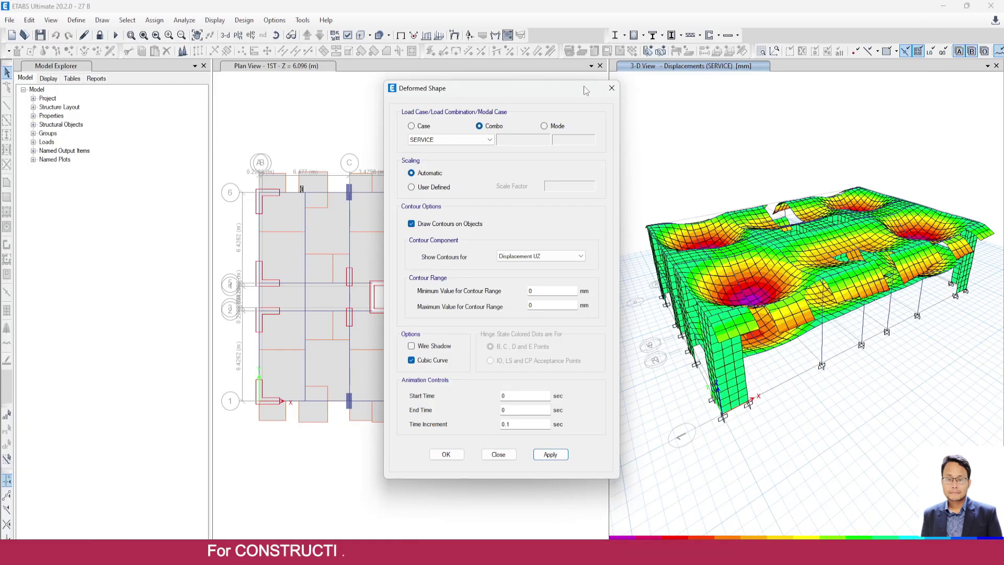
click(611, 88)
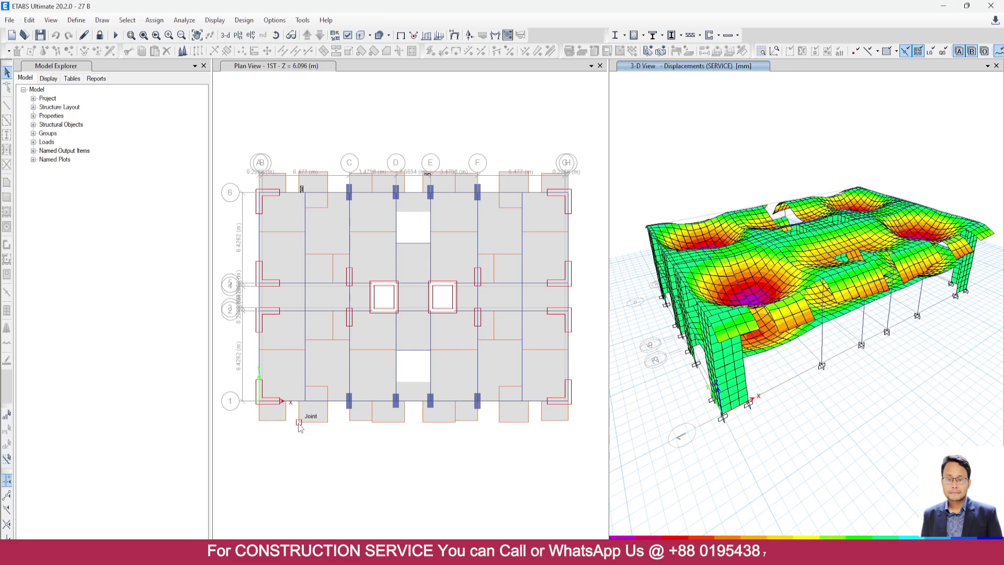
scroll(314, 213, up, 5)
scroll(359, 282, down, 6)
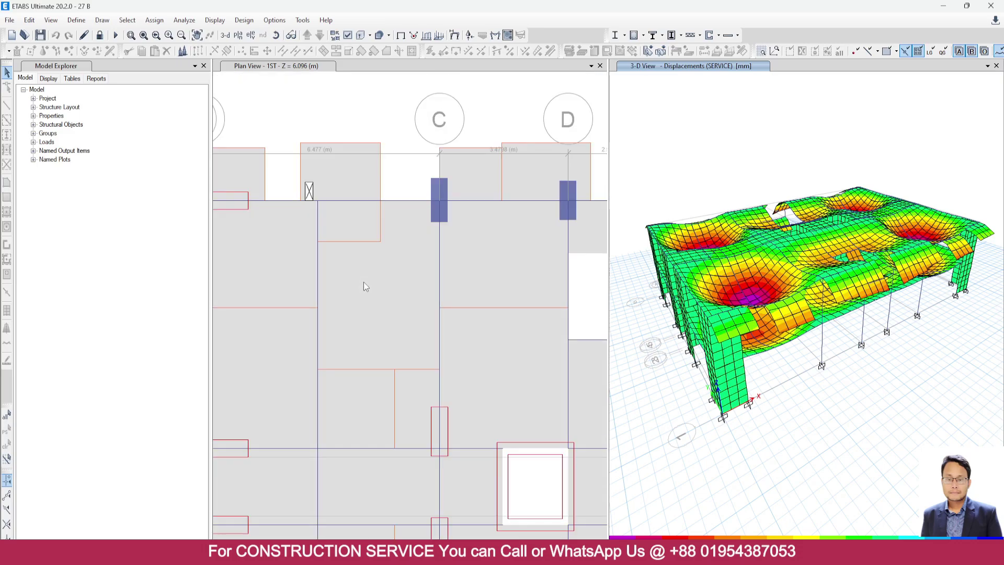
scroll(343, 271, up, 1)
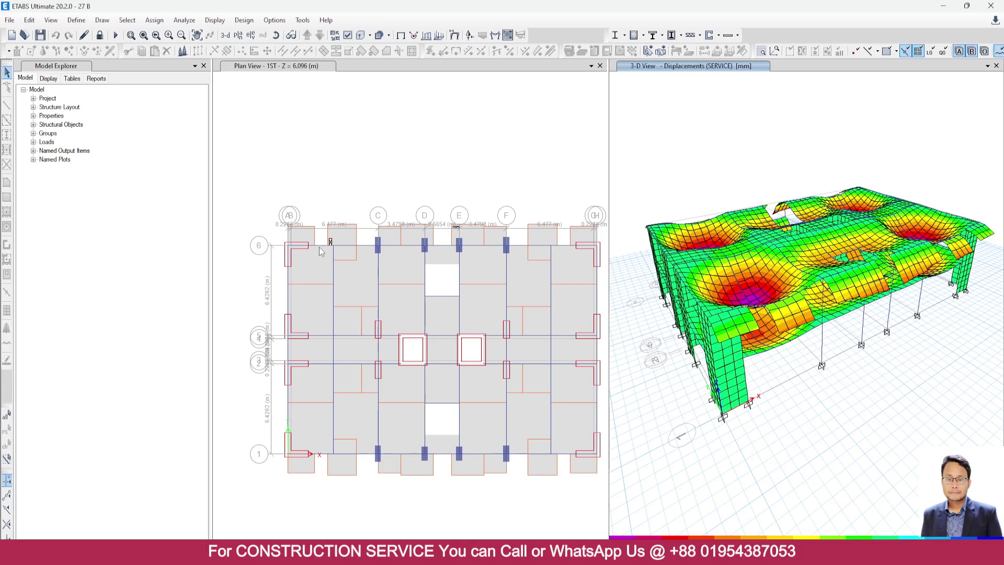
scroll(320, 251, up, 4)
middle_drag(464, 265, 289, 285)
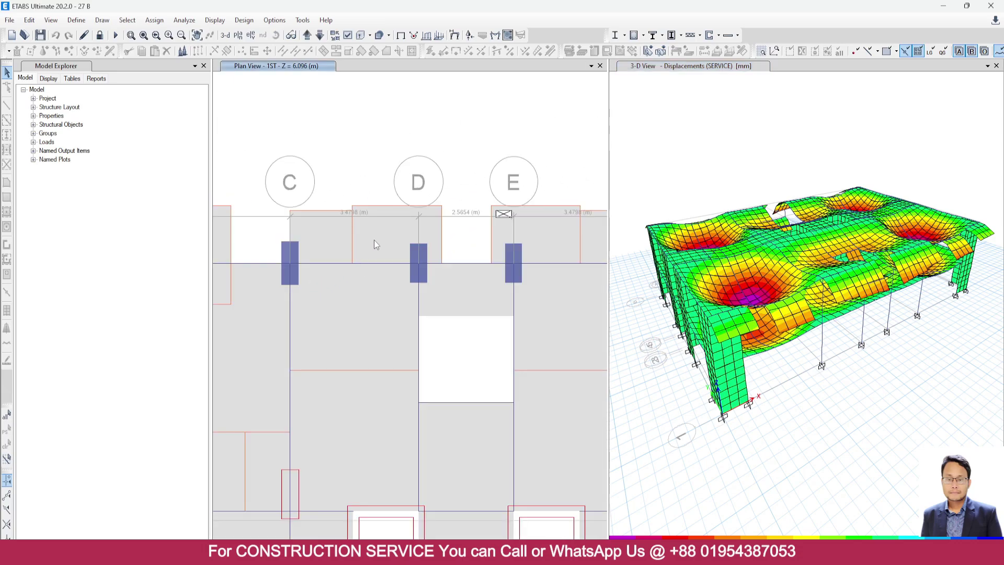
scroll(374, 242, down, 3)
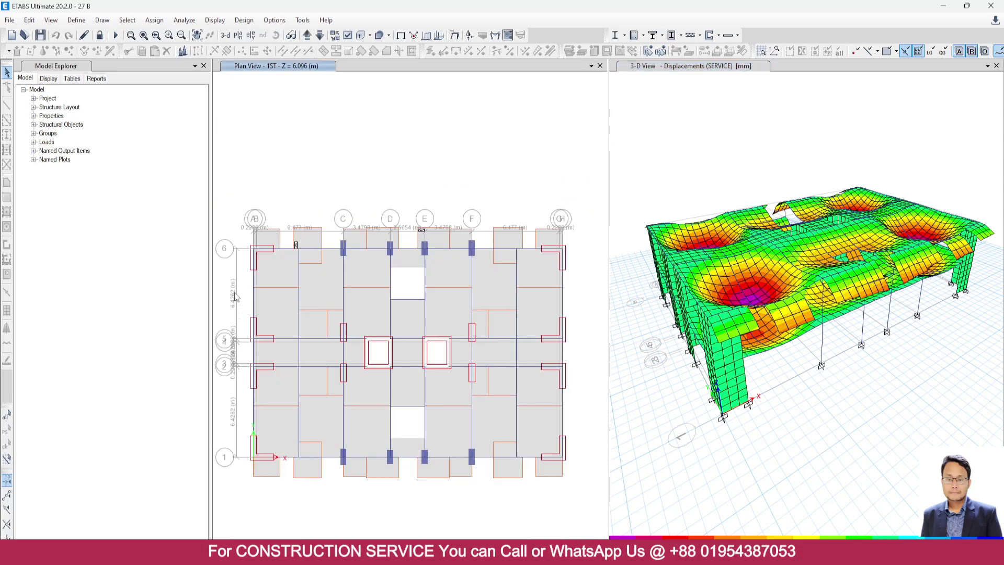
scroll(350, 247, up, 3)
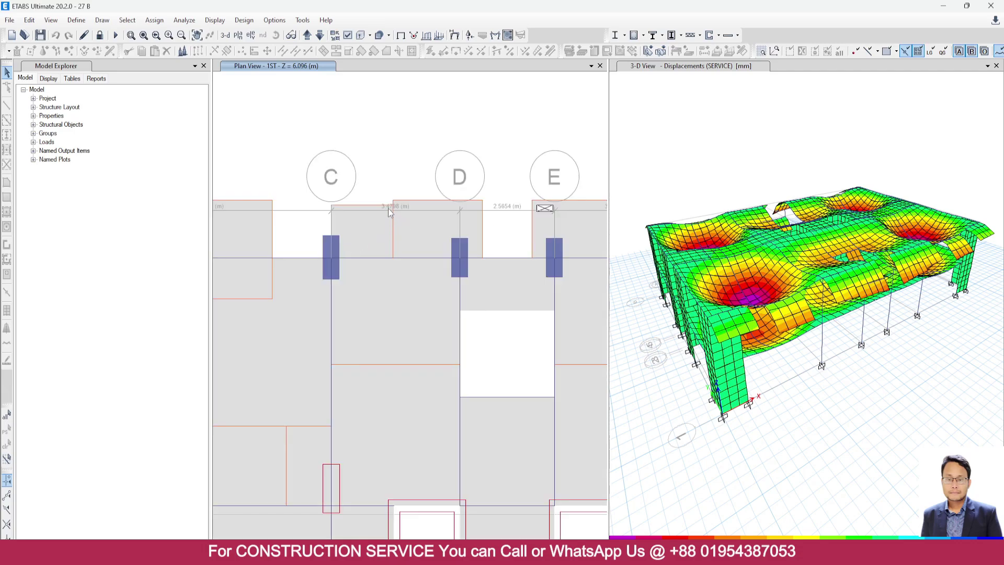
scroll(421, 216, down, 3)
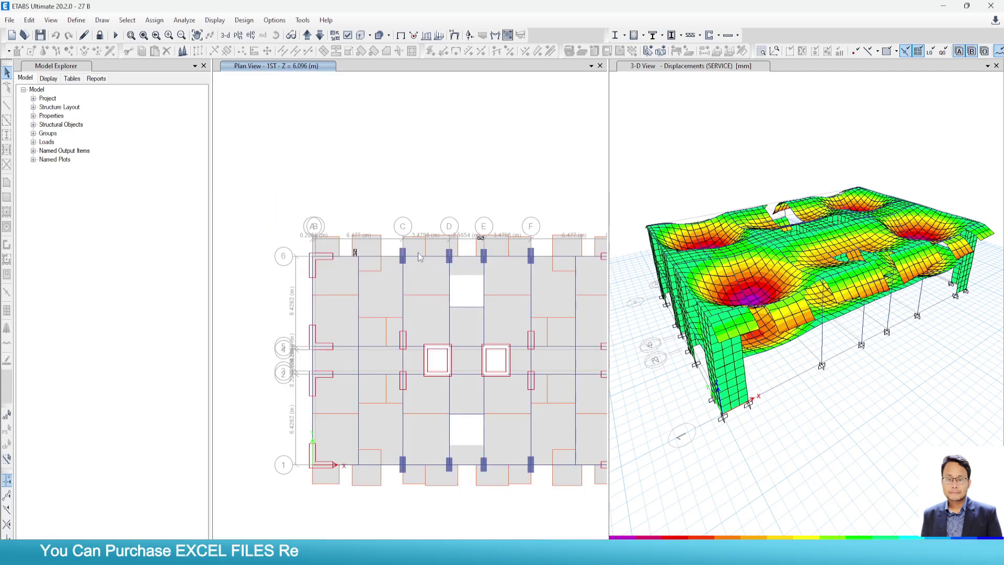
scroll(418, 252, up, 3)
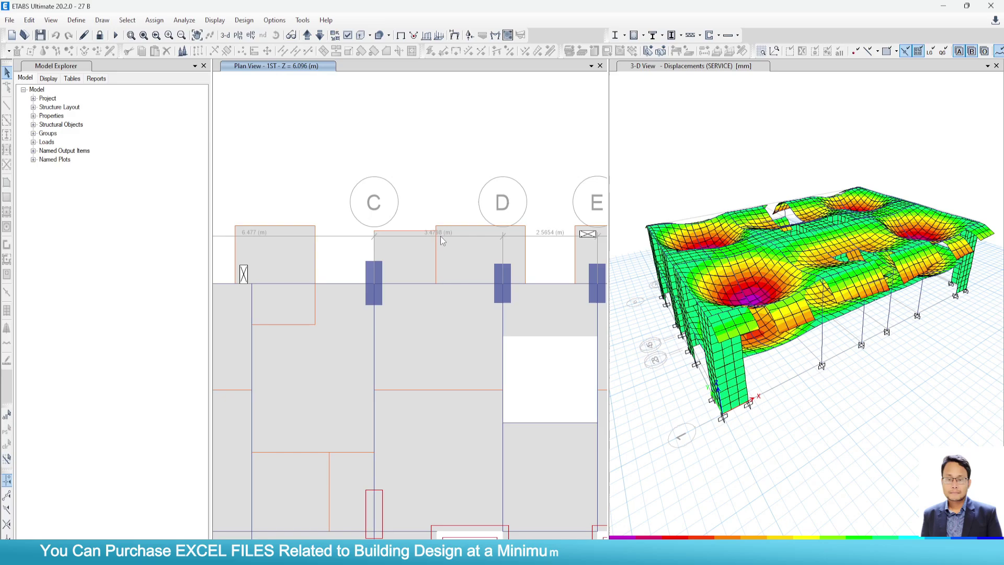
scroll(447, 236, down, 3)
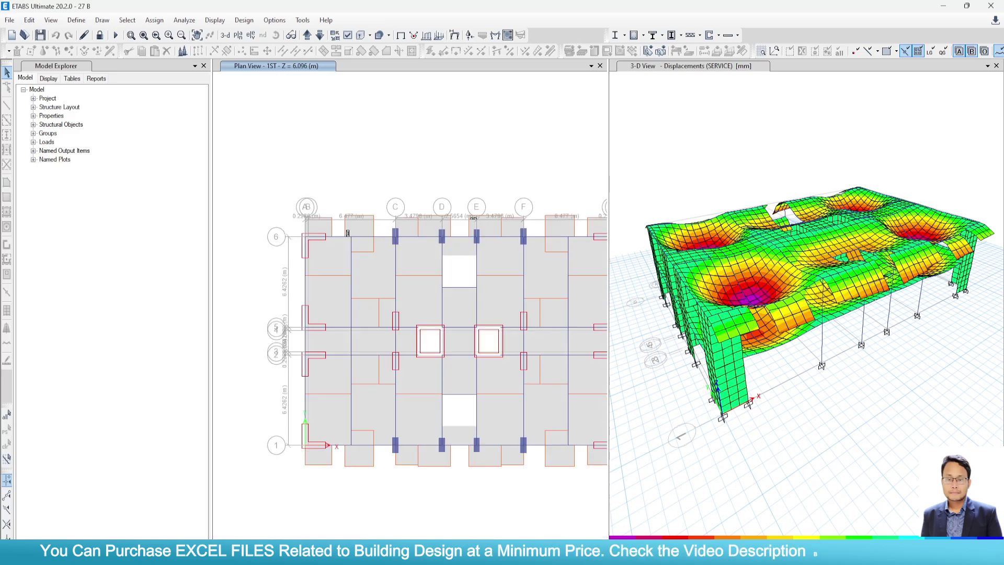
Convert the 3.4798 span to millimetres (×1000) as a decimal on the calculator.
click(445, 466)
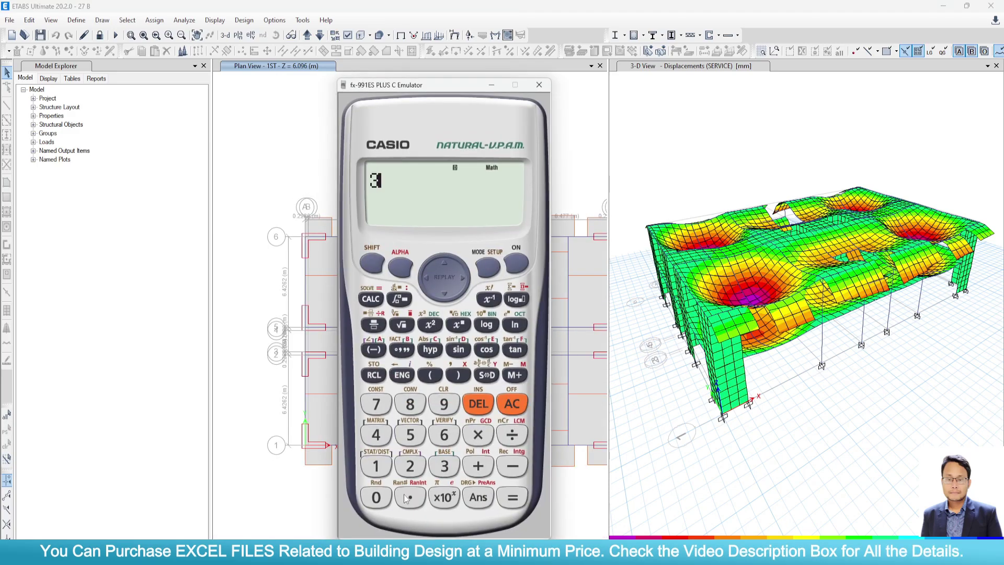
click(376, 435)
click(376, 404)
click(444, 404)
click(410, 404)
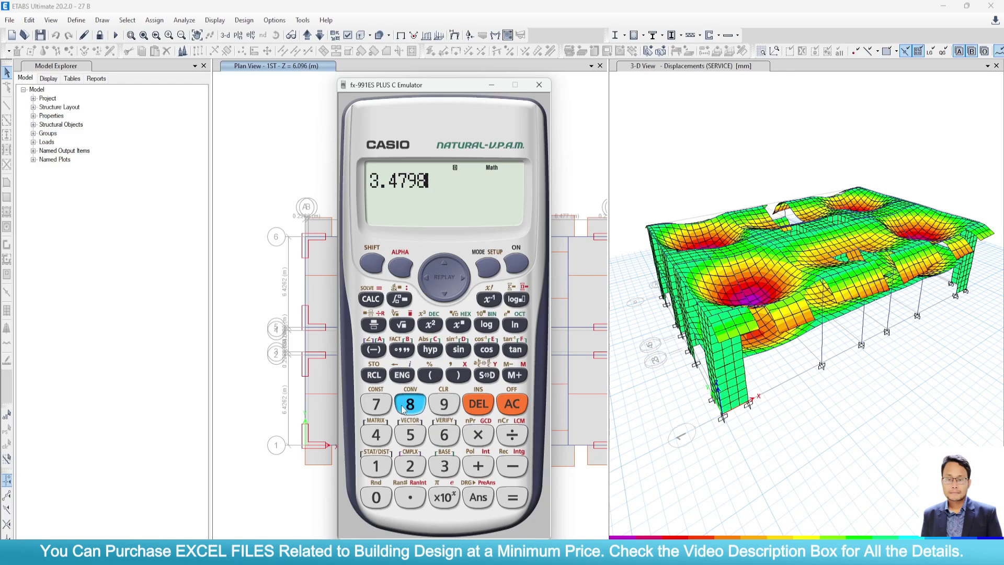
click(387, 466)
click(376, 497)
click(375, 497)
click(376, 497)
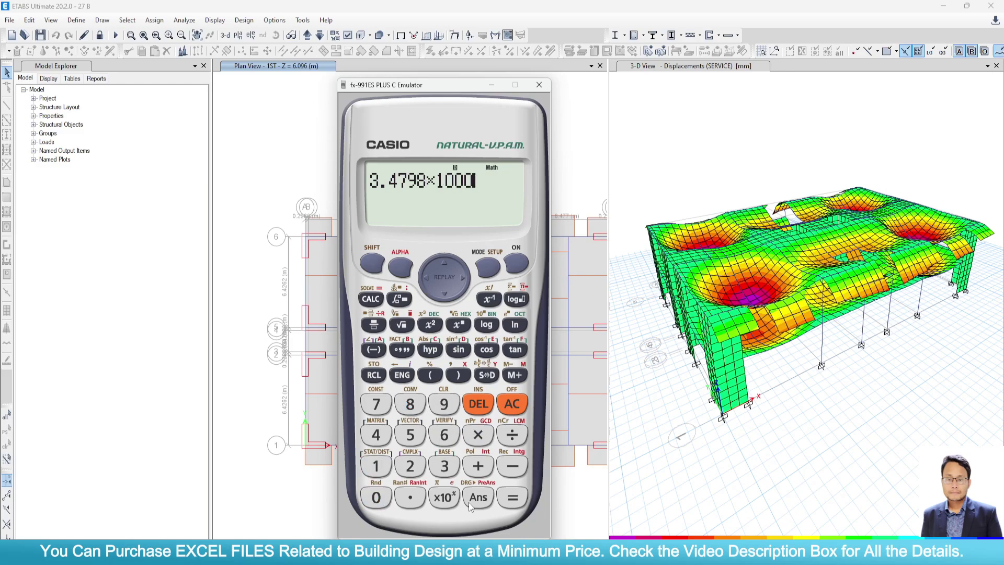
click(510, 498)
click(486, 375)
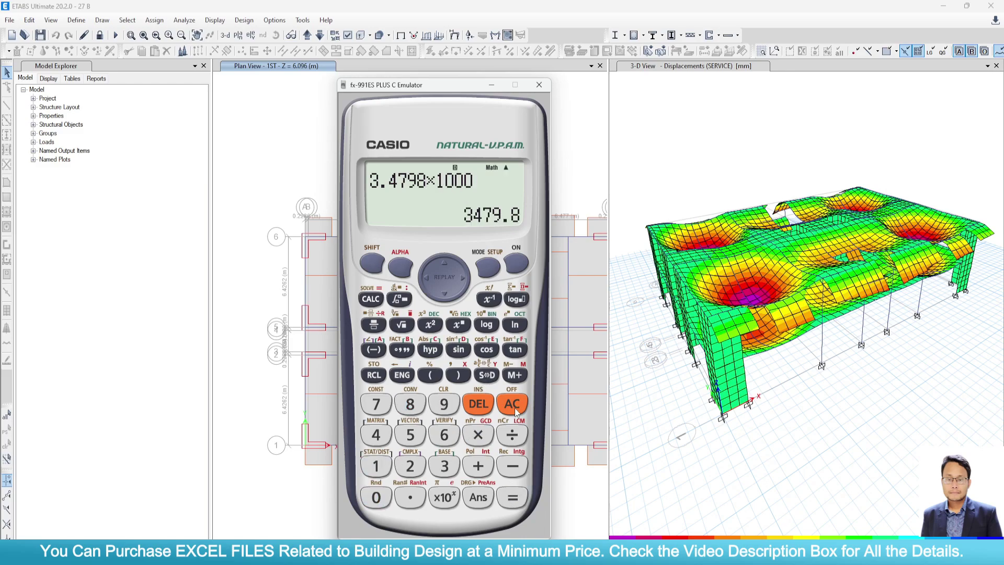
Divide the result by 240 to get 14.49916667, then close the calculator.
click(520, 438)
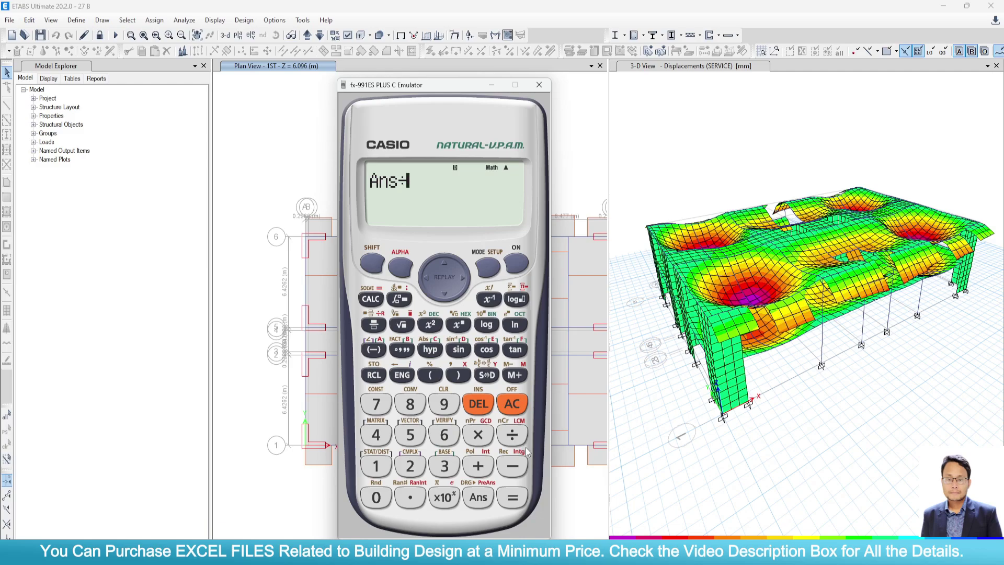
click(409, 466)
click(381, 437)
click(512, 498)
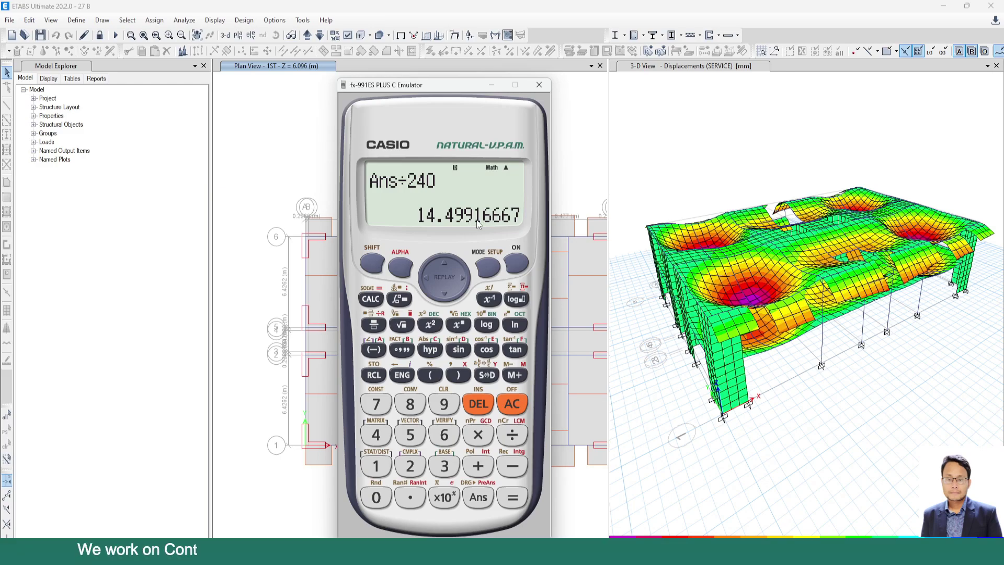
click(690, 65)
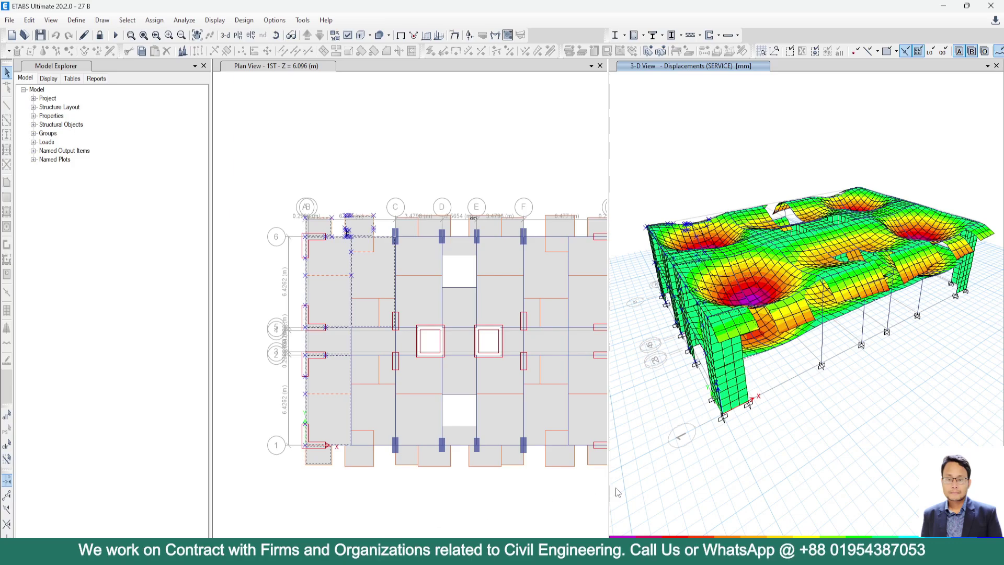
Clear the joint selection, recentre the floor plan, and activate the 3-D displacement view.
key(ctrl+q)
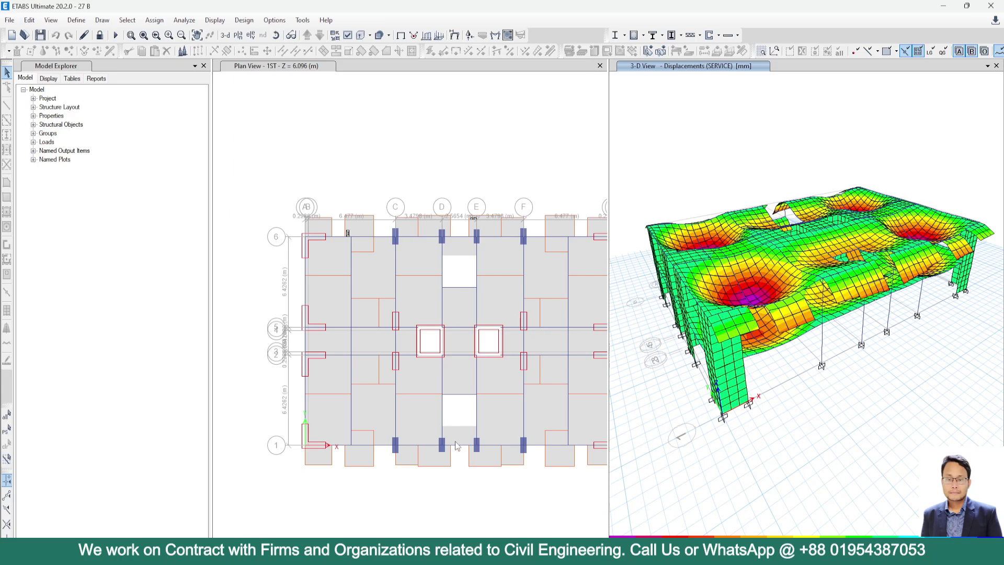
middle_drag(455, 445, 445, 415)
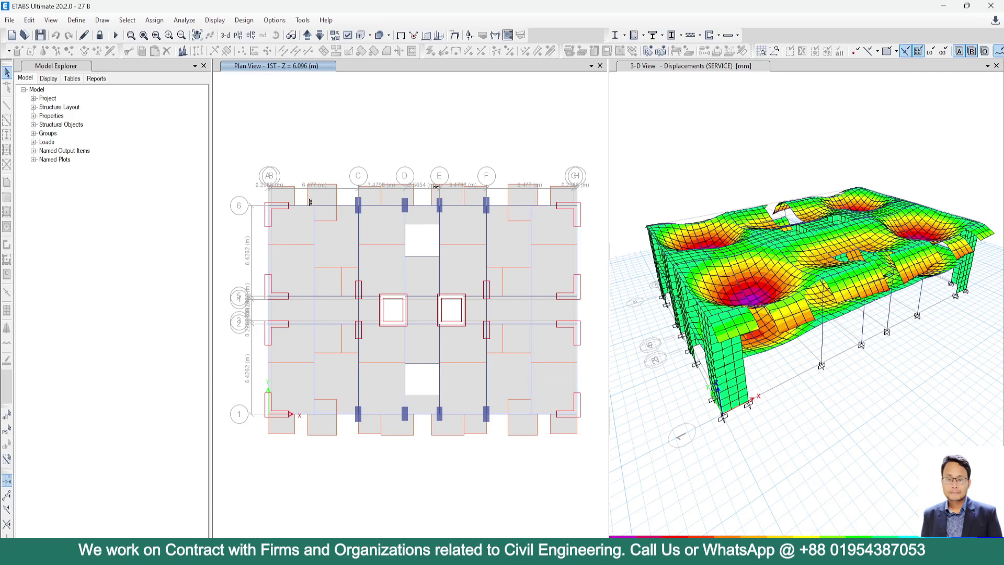
click(662, 409)
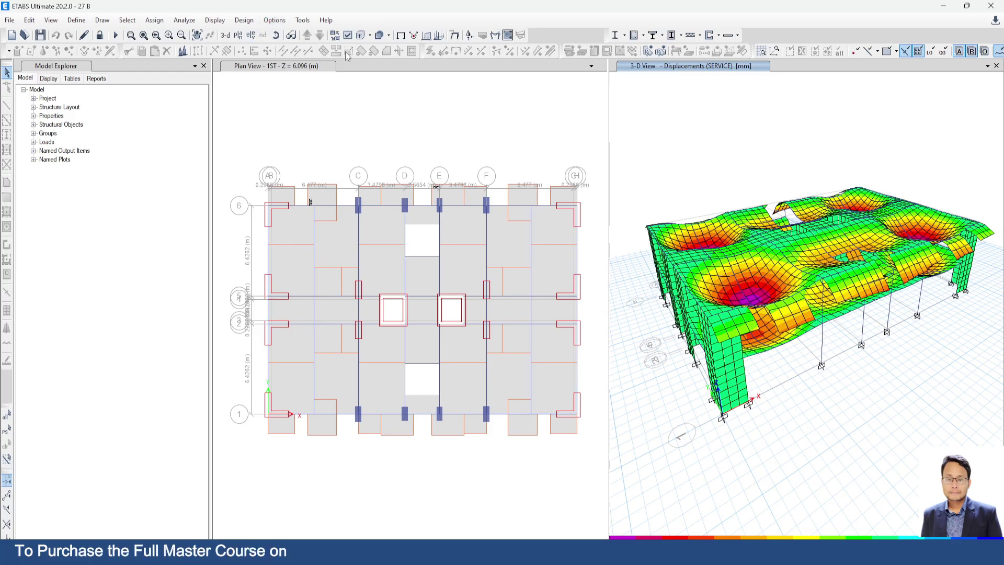
click(215, 20)
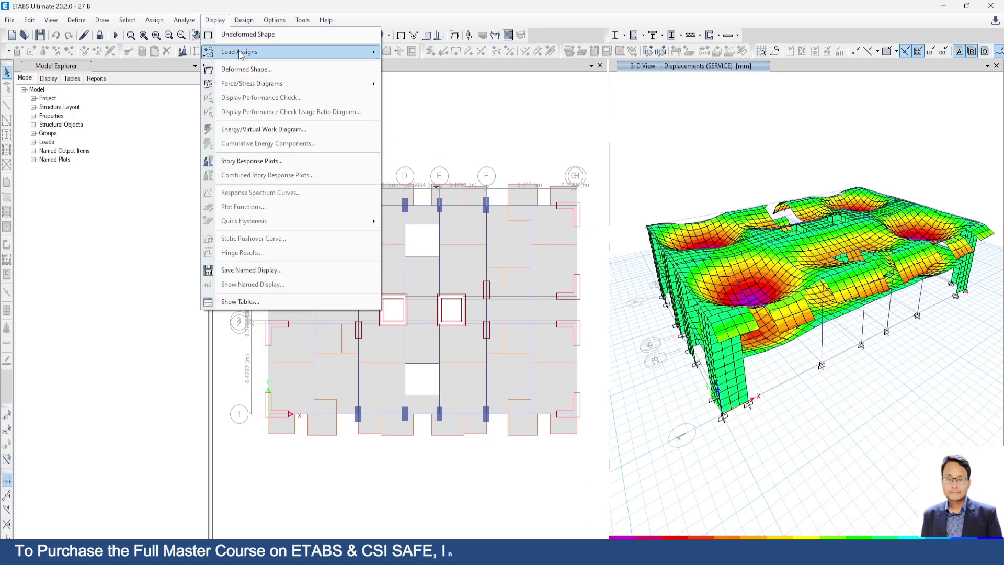
Switch the 3-D deformed shape display from SERVICE to the Live load case.
click(257, 70)
click(440, 138)
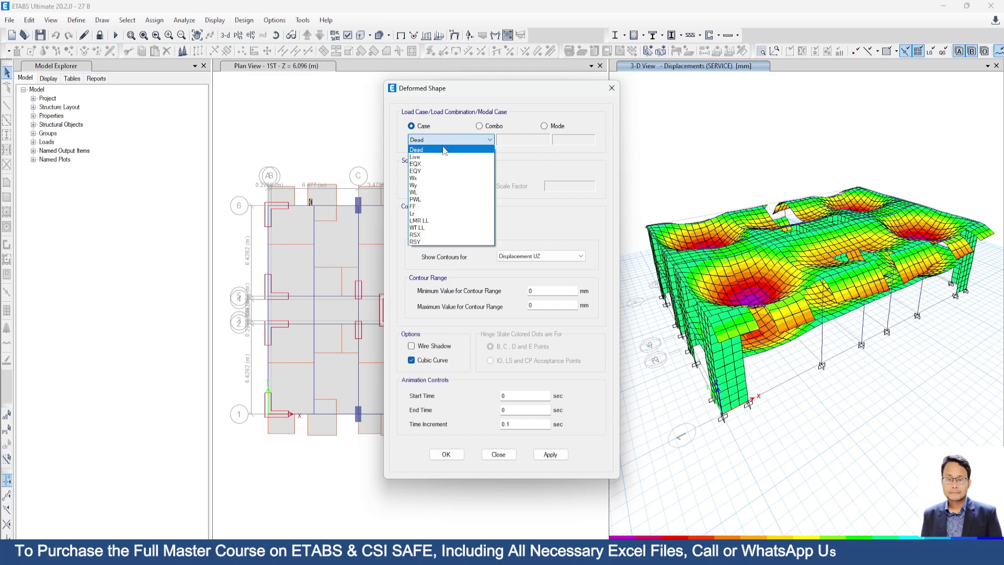
click(442, 154)
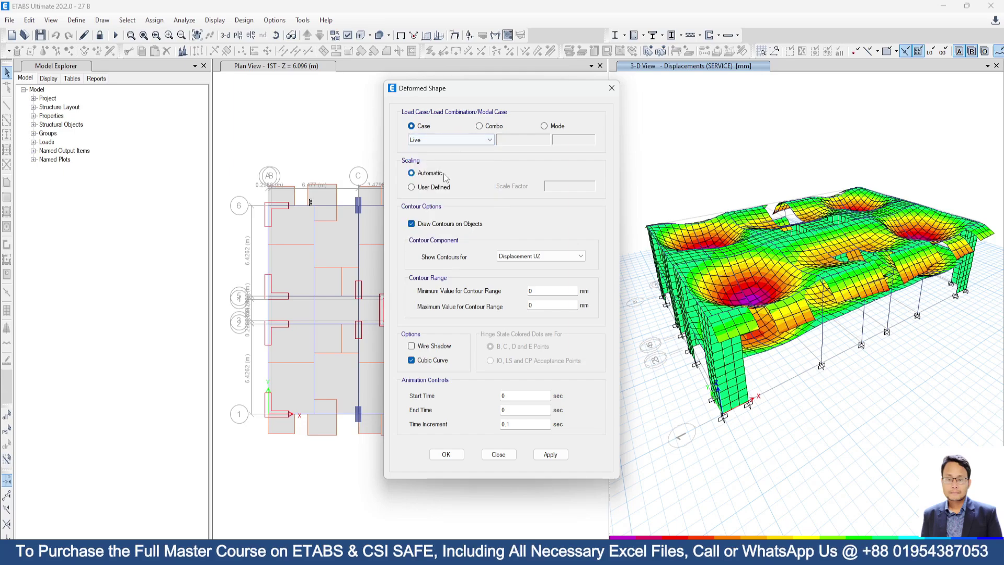
click(549, 454)
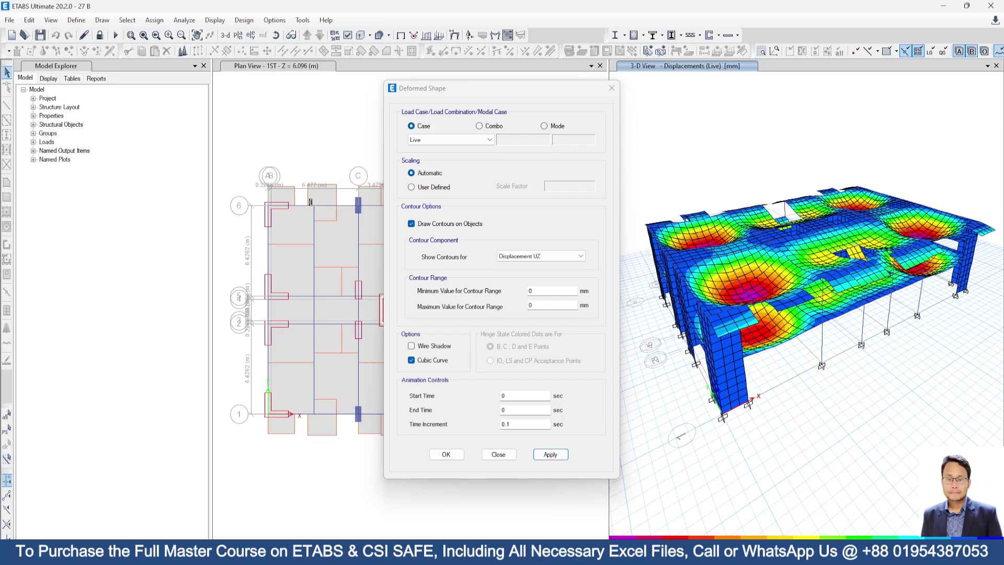
Clear the calculator, begin the span entry, and move the calculator and Deformed Shape dialog aside.
key(alt+Tab)
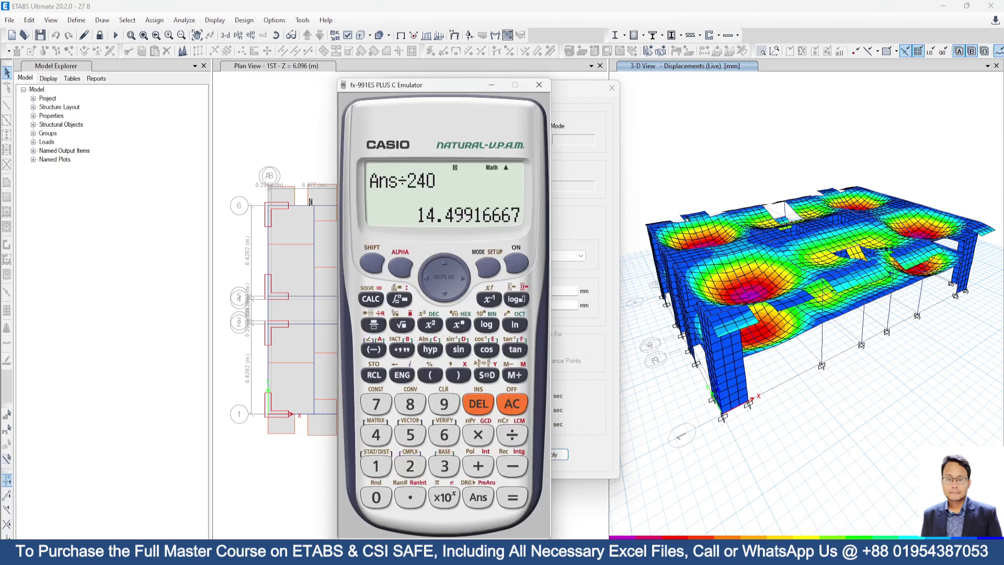
click(513, 406)
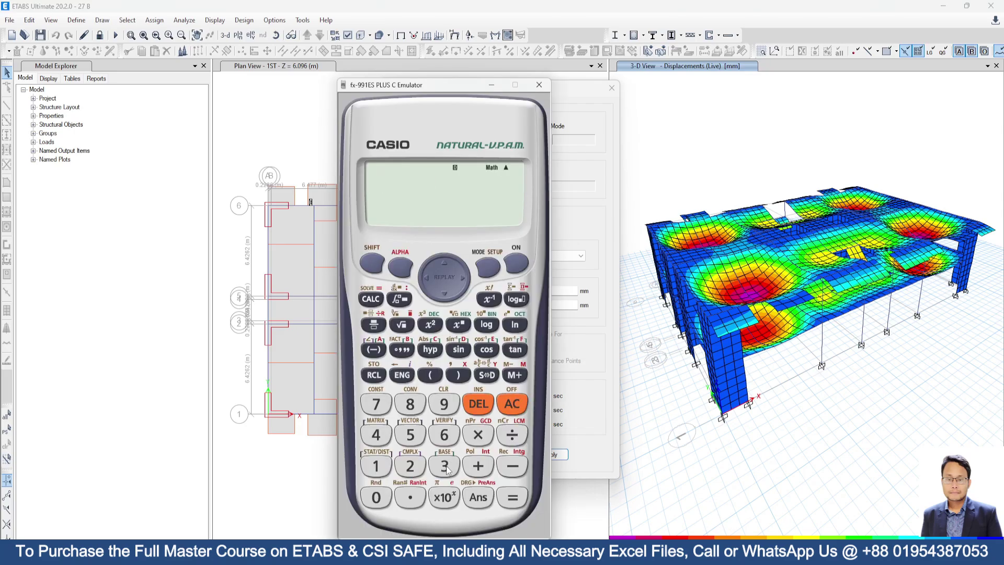
click(376, 435)
click(376, 403)
drag(445, 85, 700, 83)
click(426, 131)
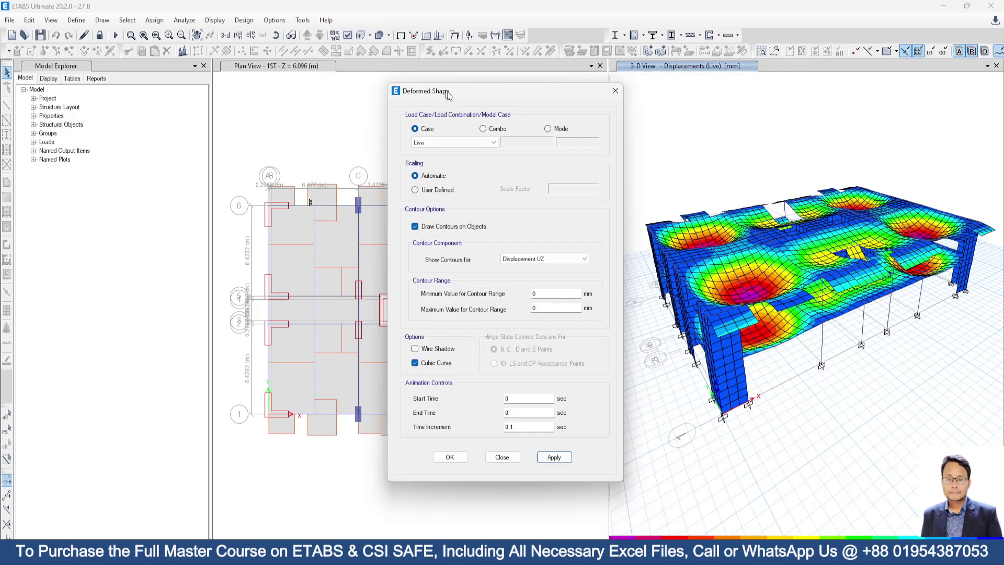
drag(418, 88, 507, 206)
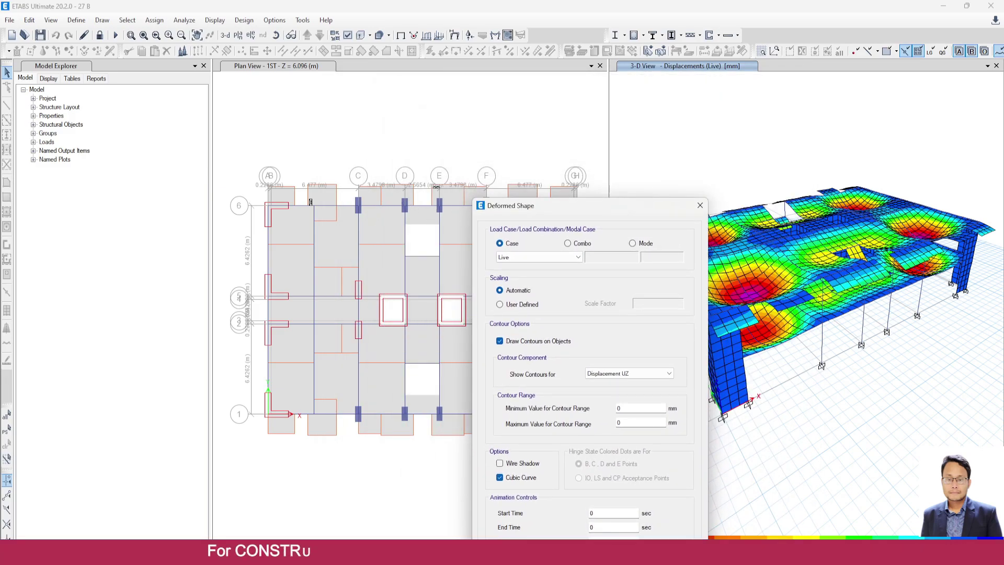
Compute 3.4798 × 1000 to get the span in millimetres.
key(alt+Tab)
click(697, 405)
click(665, 400)
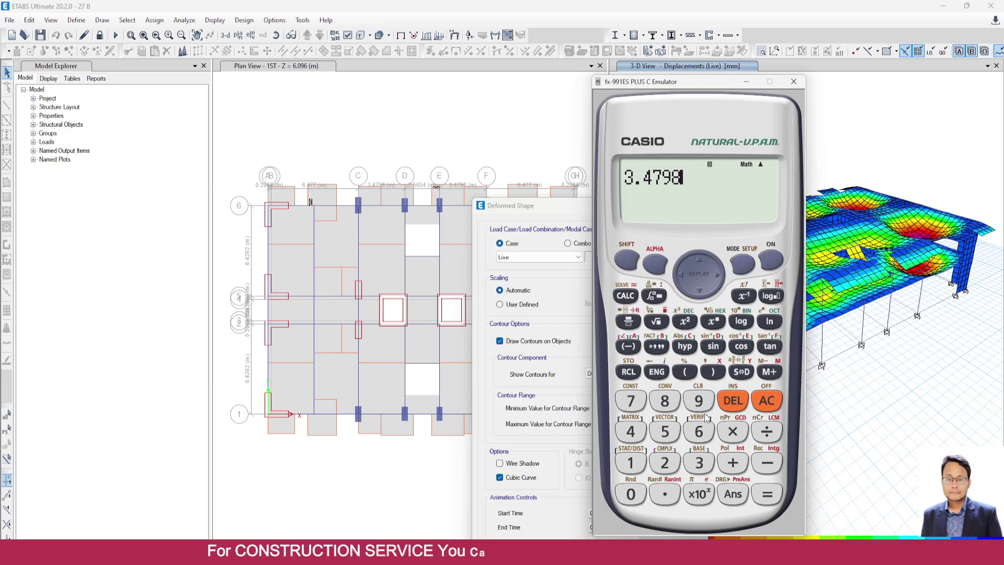
click(732, 432)
click(630, 463)
click(630, 494)
click(630, 494)
click(630, 494)
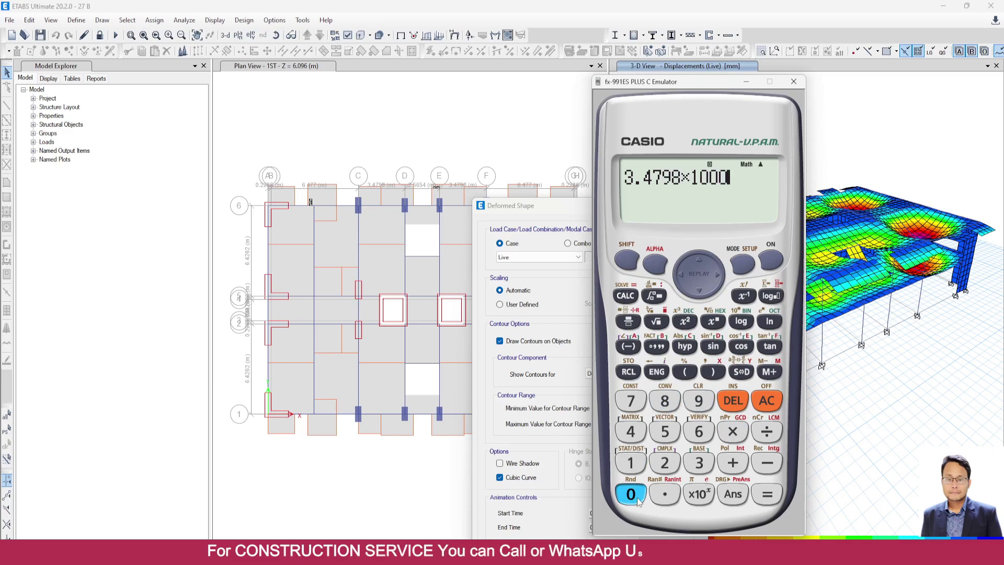
key(Return)
Check BNBC's L/360 live-load limit, divide by 360 for 9.666111111 mm, and close the calculator.
key(slash)
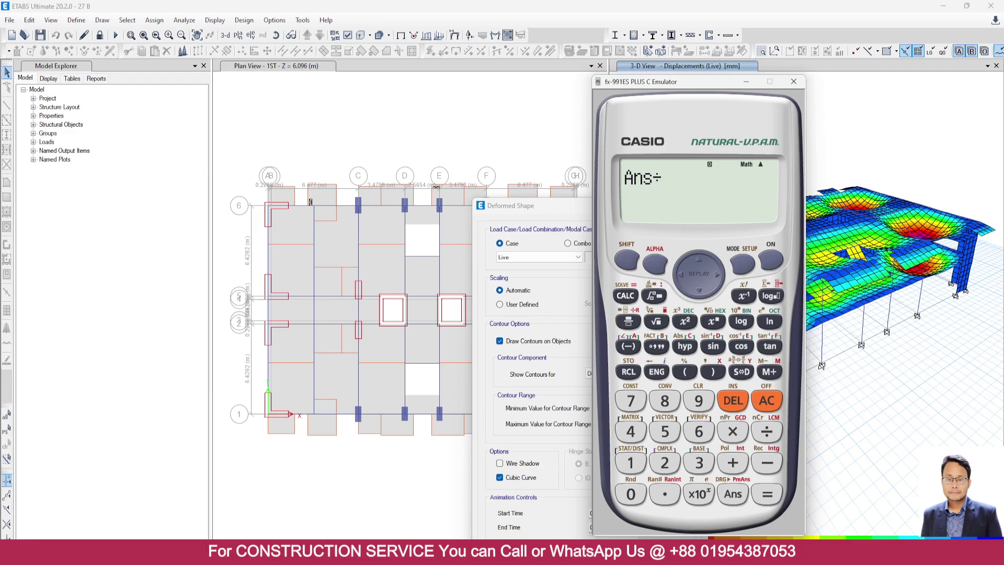
key(alt+Tab)
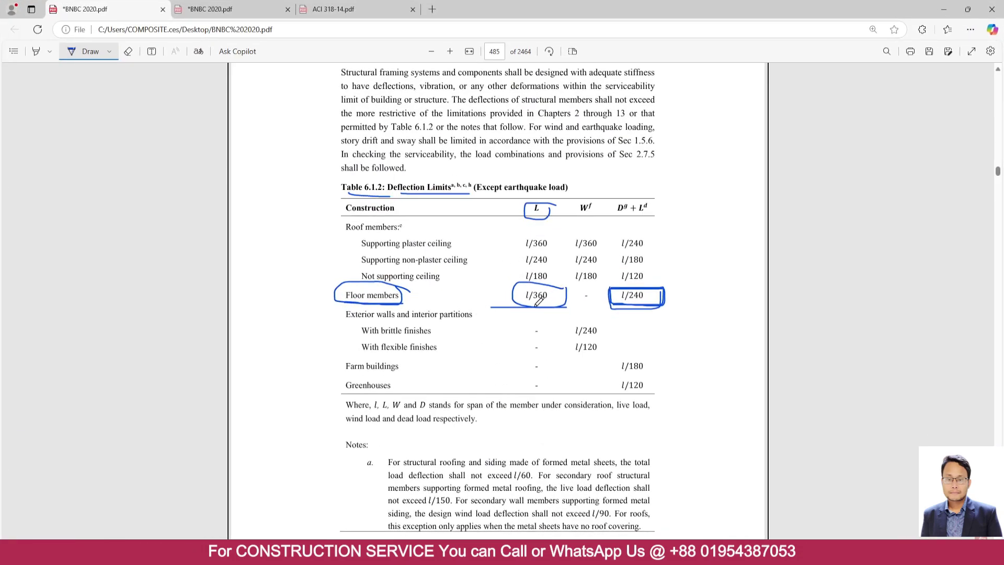
click(944, 10)
click(699, 463)
click(698, 433)
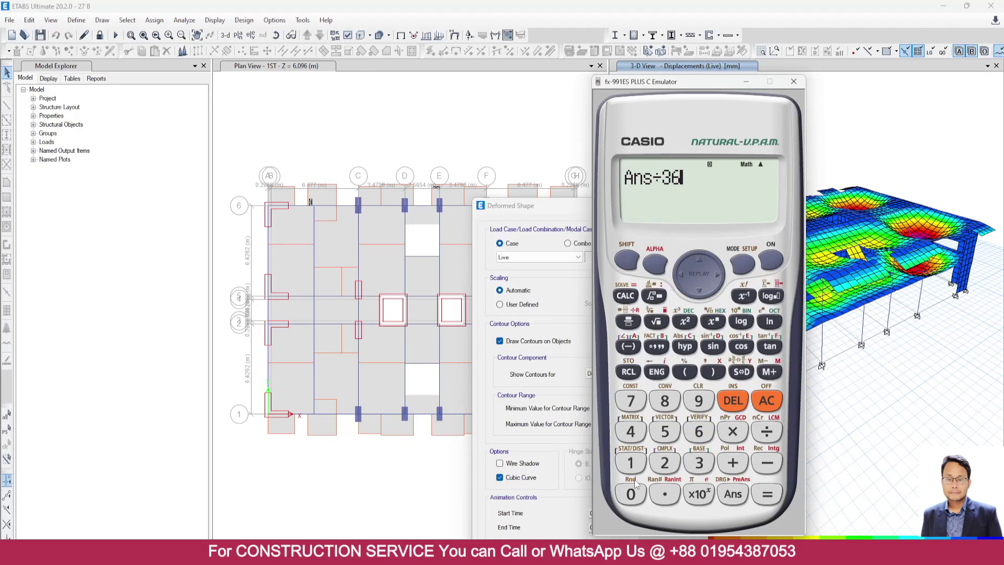
click(632, 493)
click(768, 494)
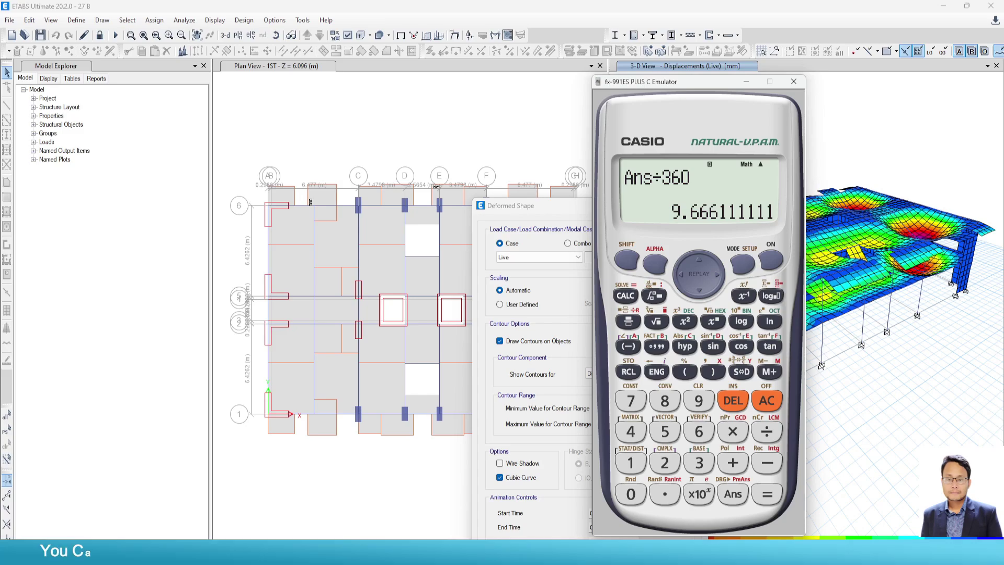
click(794, 81)
click(701, 206)
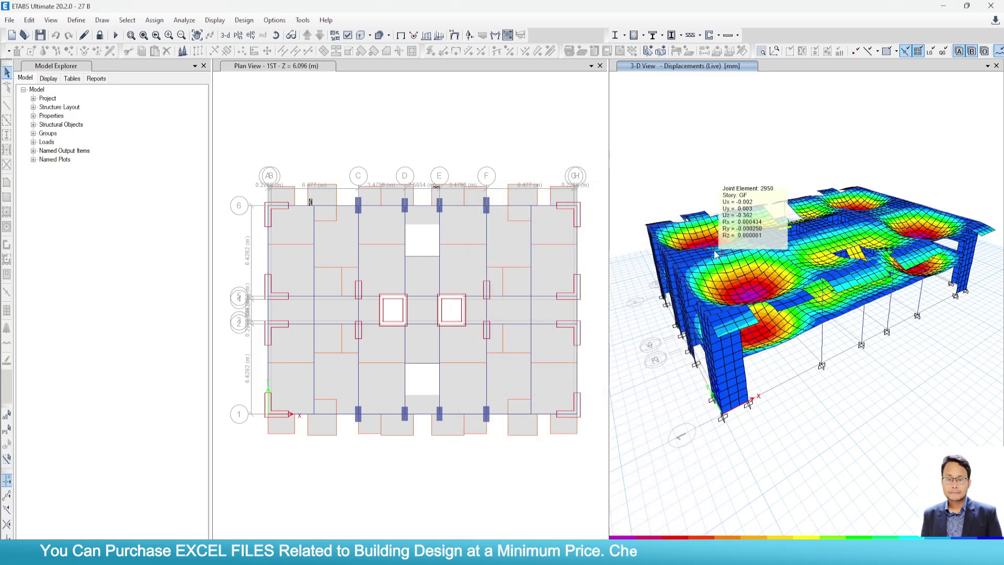
mouse_move(785, 274)
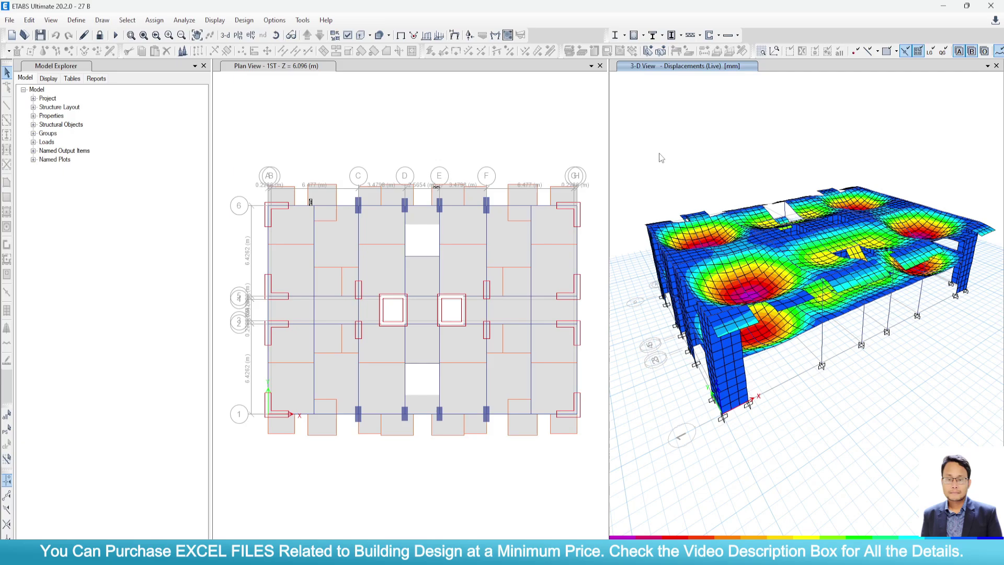
mouse_move(696, 255)
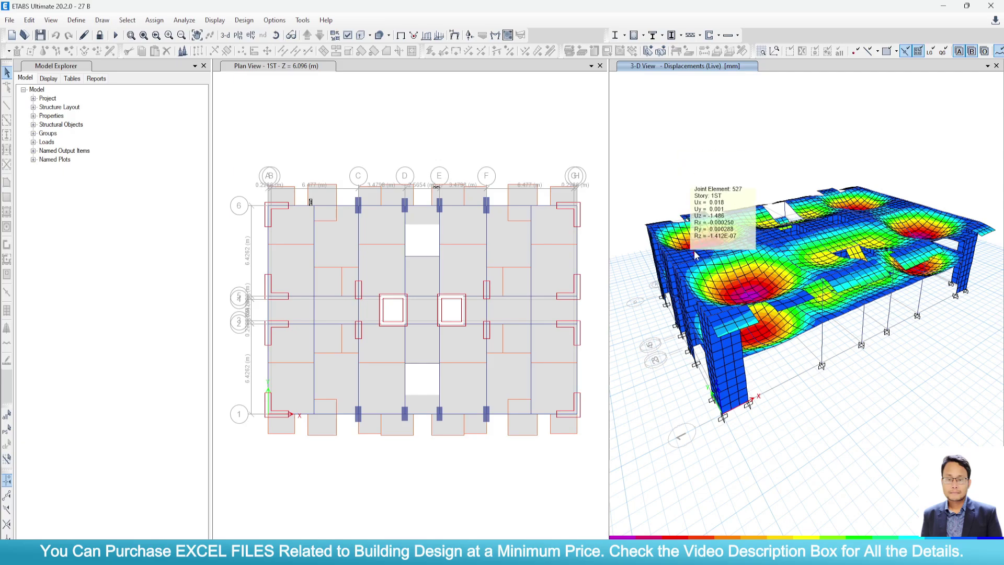